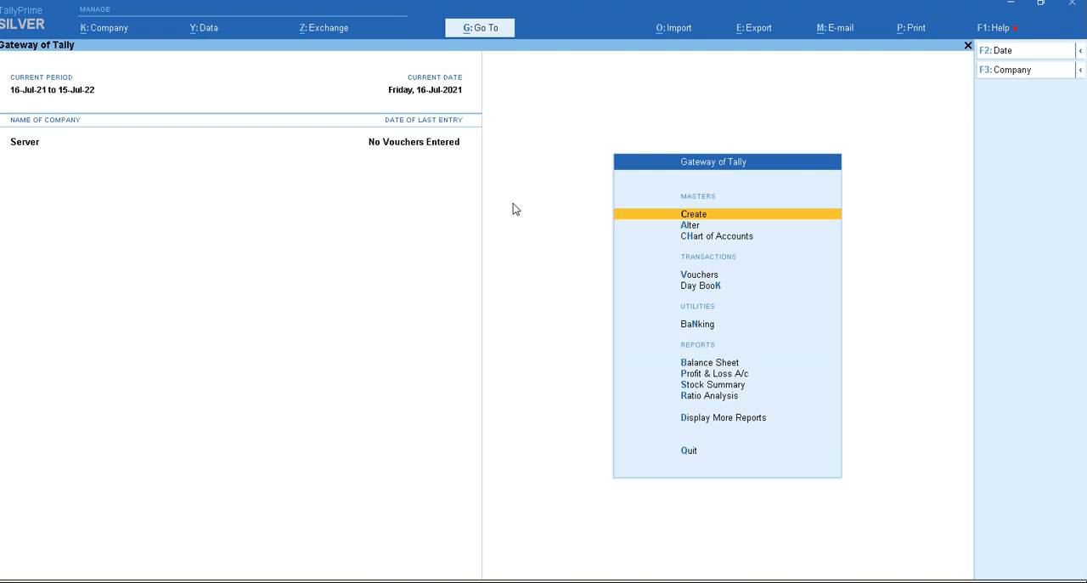
# - Open a new payment voucher in the Server company, leaving the supplier reference and date blank
pyautogui.press('Down')
pyautogui.press('Down')
pyautogui.press('Down')
pyautogui.press('Return')
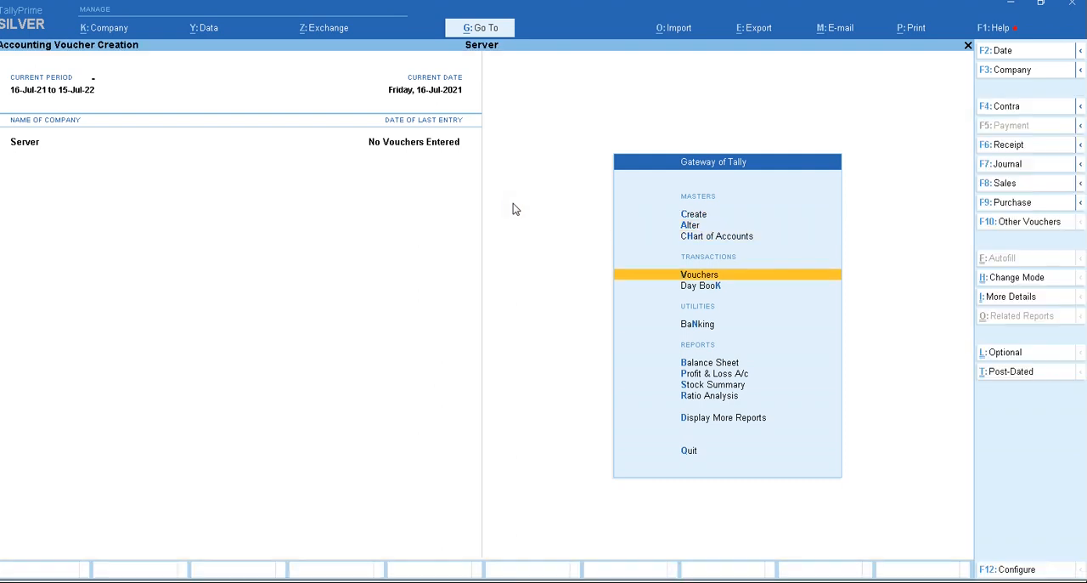
pyautogui.press('Return')
pyautogui.press('Return')
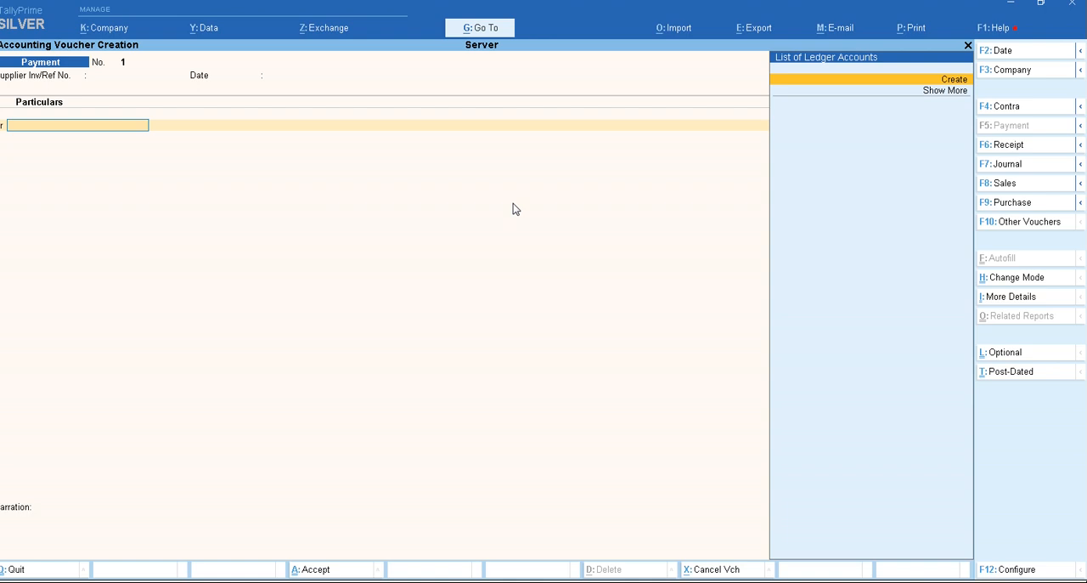
# - Create a ledger named Creditor under the Sundry Creditors group from the payment voucher and save it
pyautogui.press('Return')
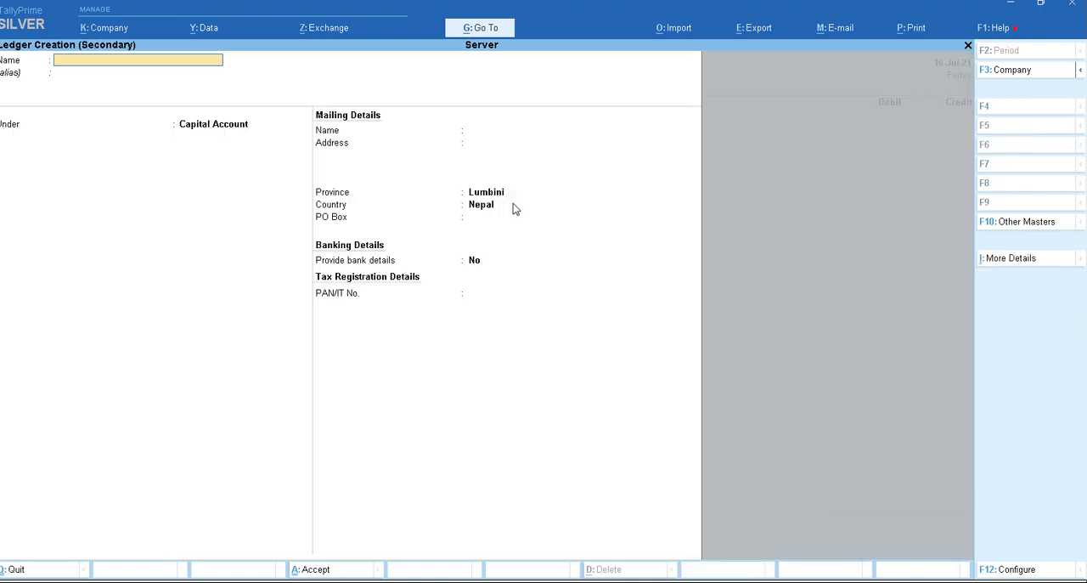
pyautogui.write('Creditor')
pyautogui.press('Return')
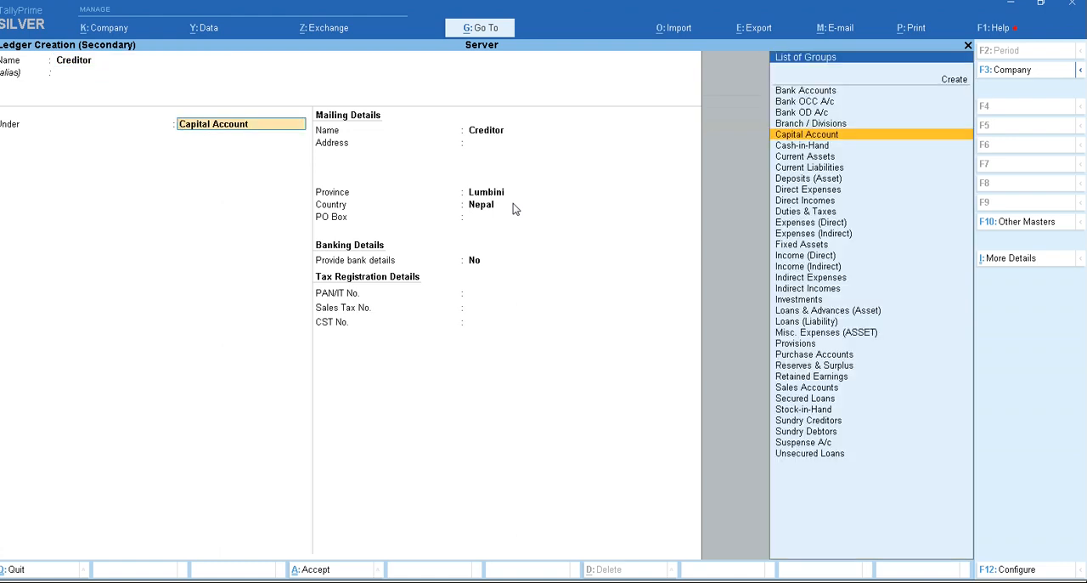
pyautogui.write('Su')
pyautogui.press('Down')
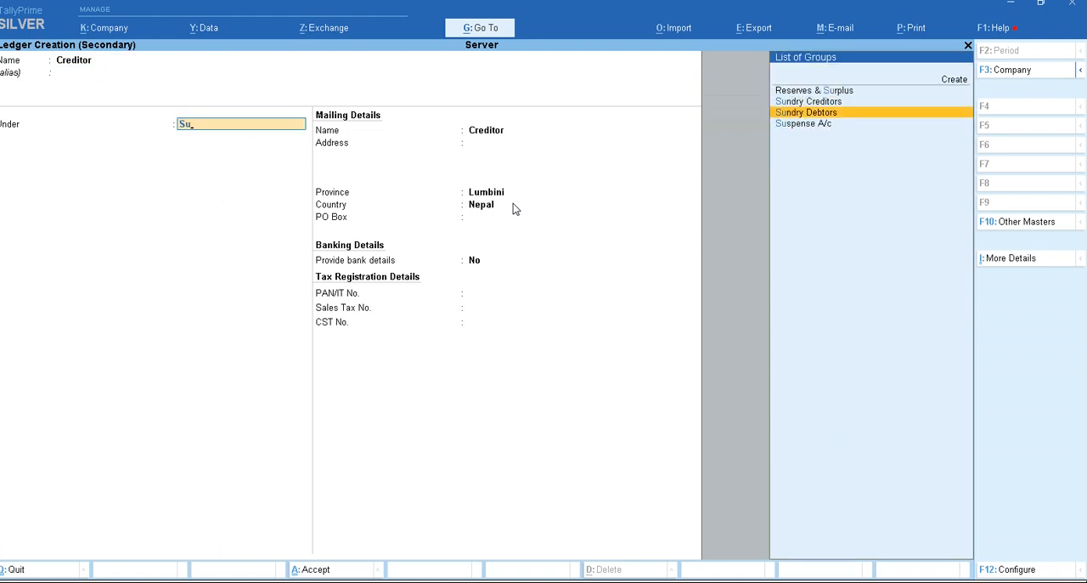
pyautogui.press('Return')
pyautogui.press('Return')
pyautogui.press('Return')
# - Complete payment voucher 1 with 1.00 On Account for Creditor, paid from Cash, and save it
pyautogui.press('Return')
pyautogui.hotkey('ctrl', 'a')
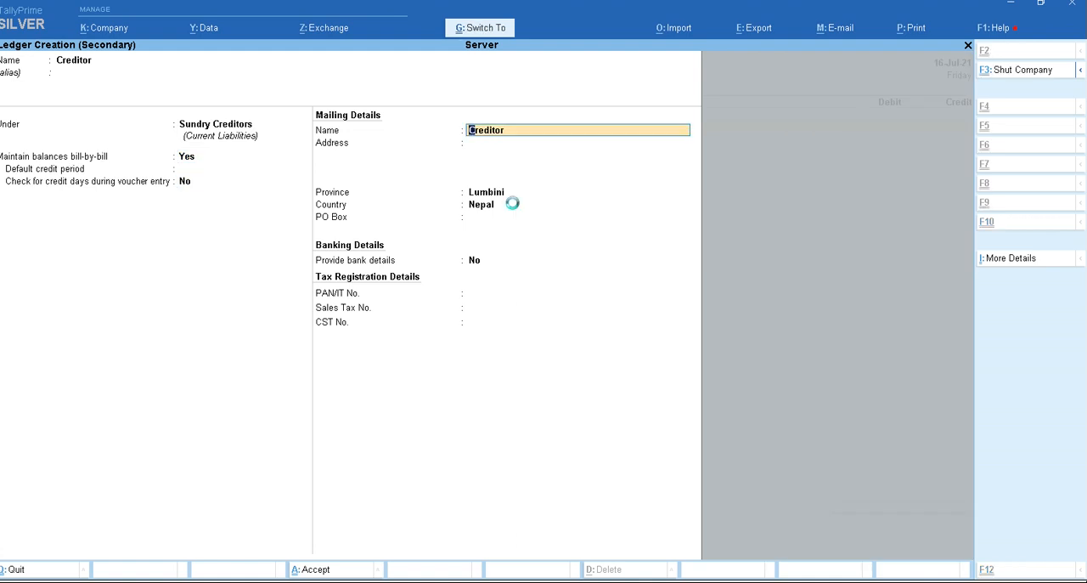
pyautogui.press('Return')
pyautogui.press('Return')
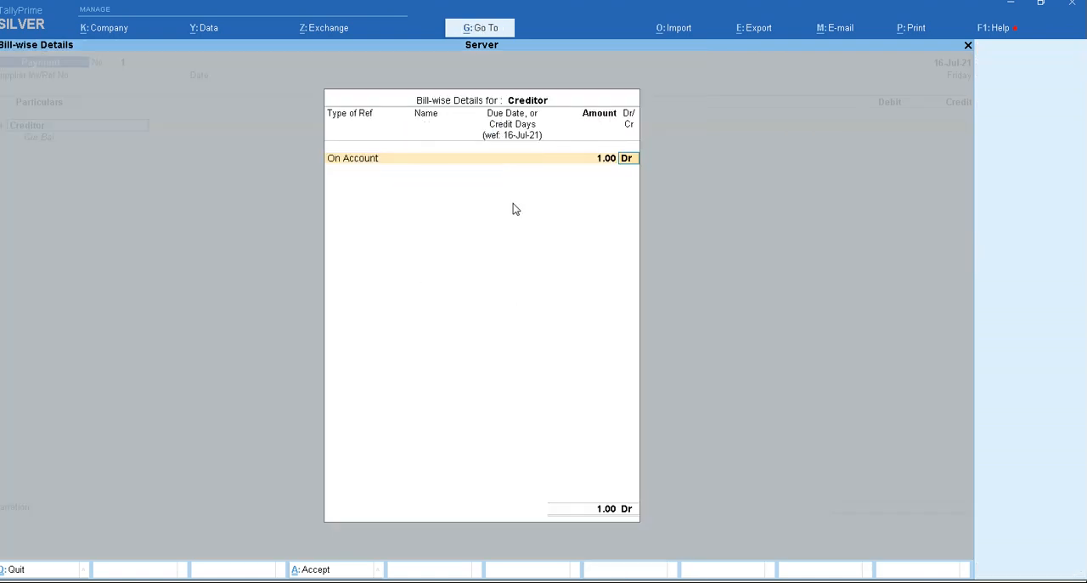
pyautogui.press('Return')
pyautogui.press('Return')
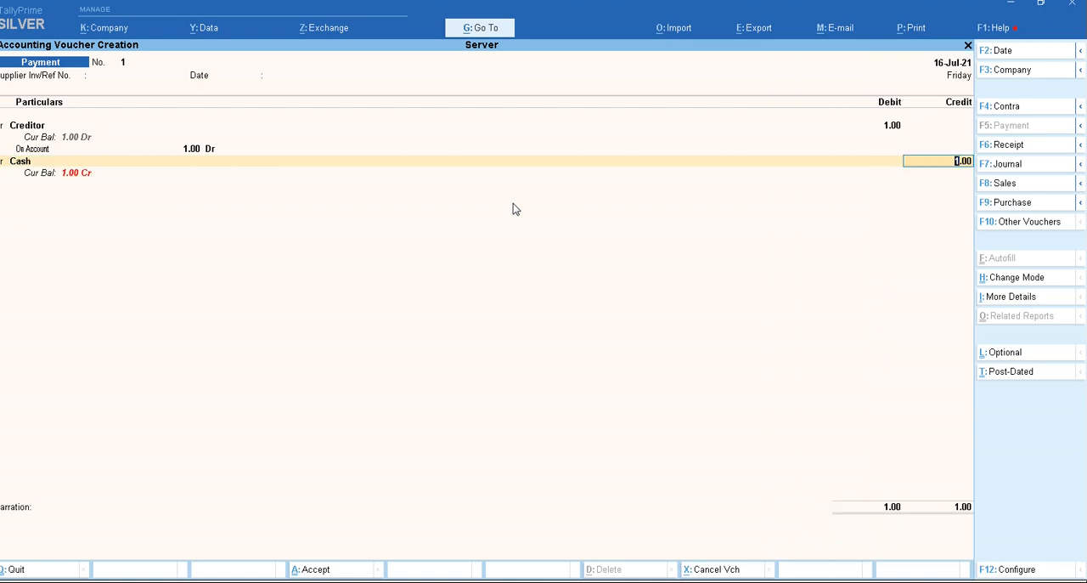
pyautogui.press('Return')
pyautogui.press('Return')
pyautogui.press('Return')
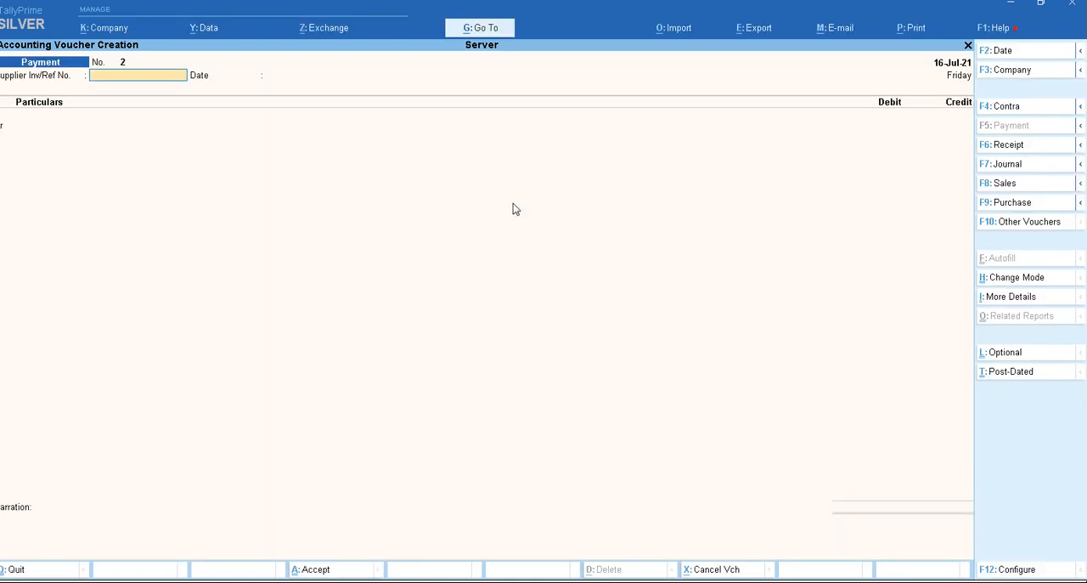
# - Record payment voucher 2 debiting Creditor 2.00 On Account against Cash, without narration, and save it
pyautogui.press('Return')
pyautogui.press('Return')
pyautogui.press('Return')
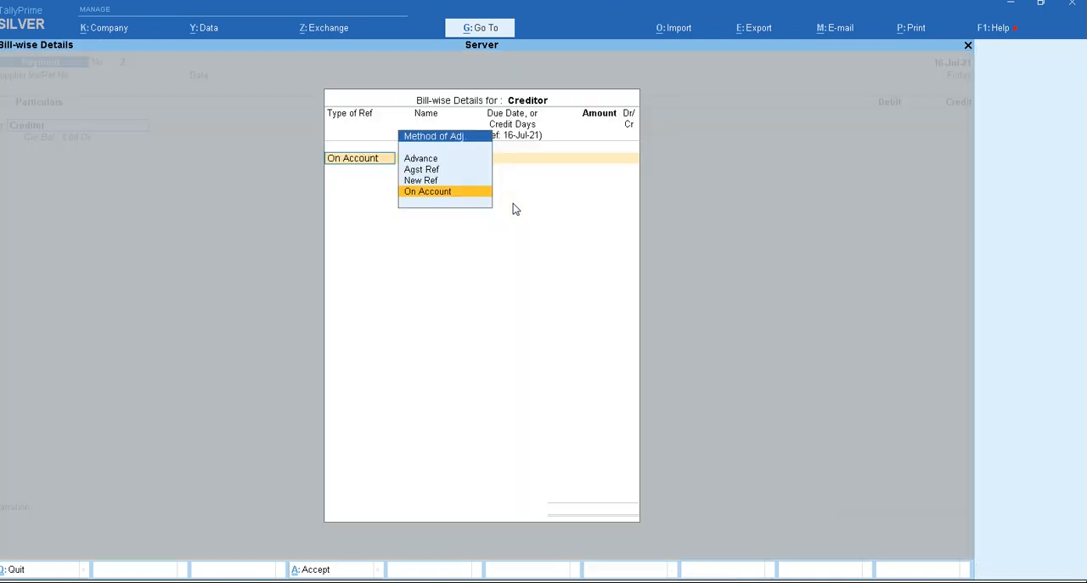
pyautogui.press('Return')
pyautogui.write('2')
pyautogui.press('Return')
pyautogui.press('Return')
pyautogui.press('Return')
pyautogui.press('Return')
pyautogui.press('Return')
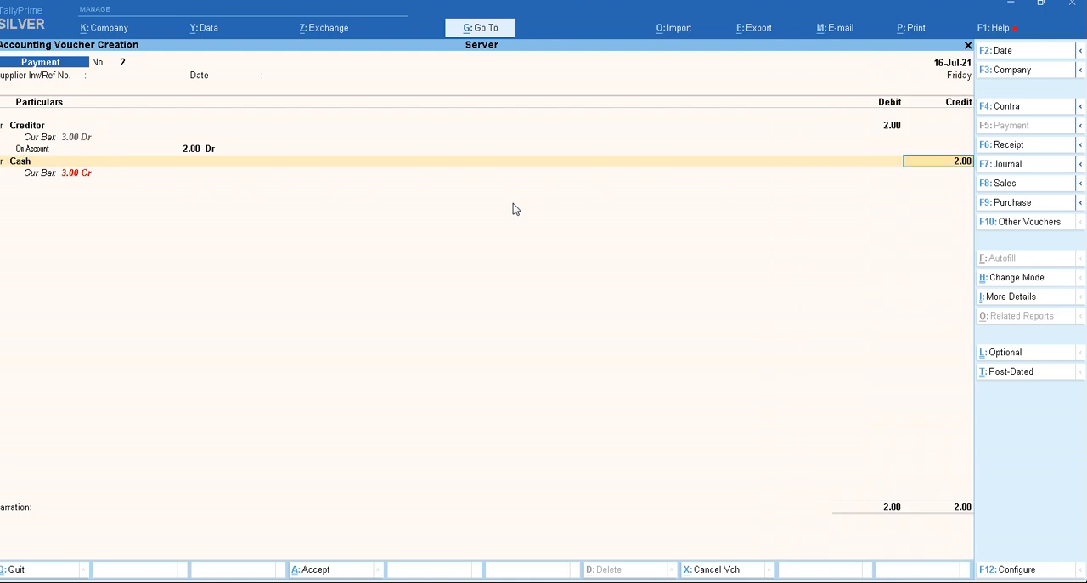
pyautogui.press('Return')
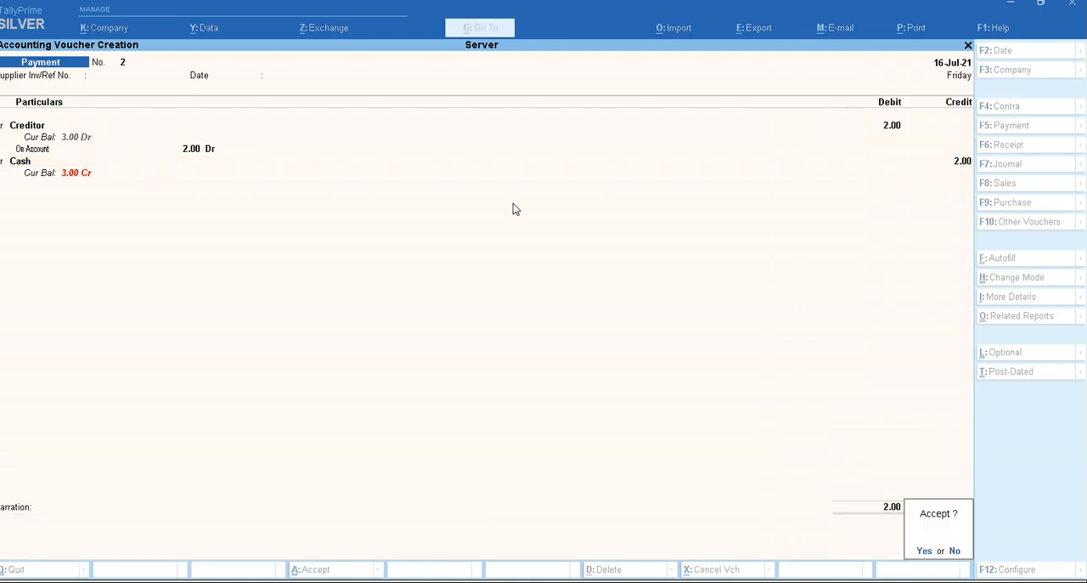
# - Record payment voucher 3 debiting Creditor 3.00 On Account against Cash, without narration, and save it
pyautogui.press('Return')
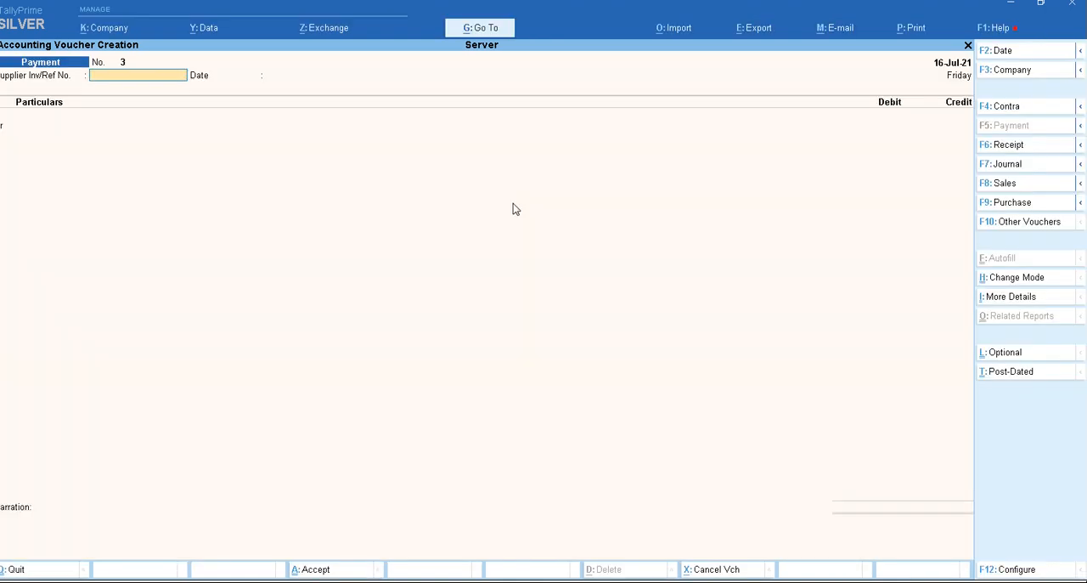
pyautogui.press('Return')
pyautogui.press('Return')
pyautogui.press('Return')
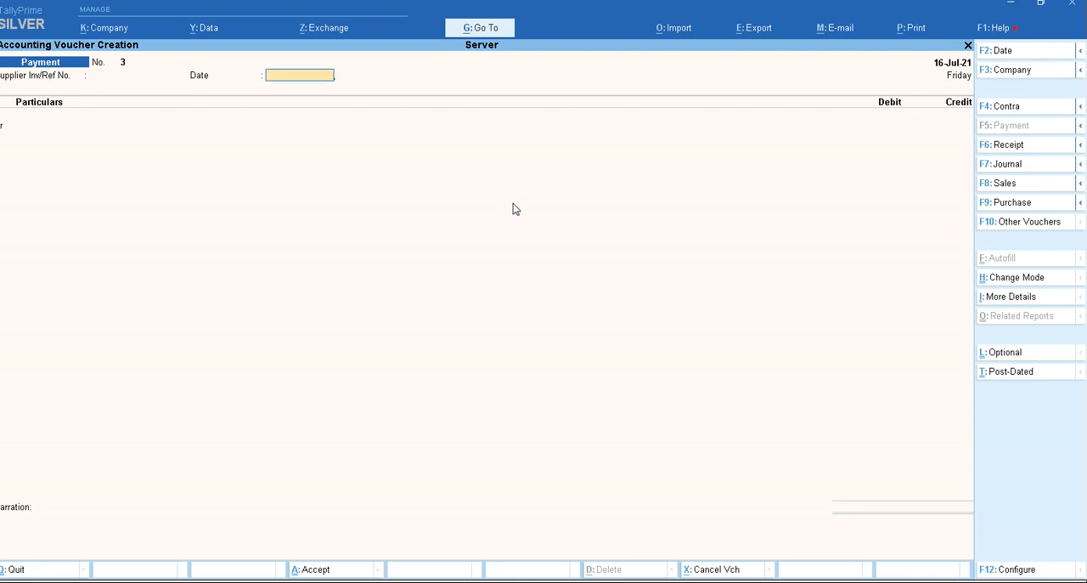
pyautogui.press('Return')
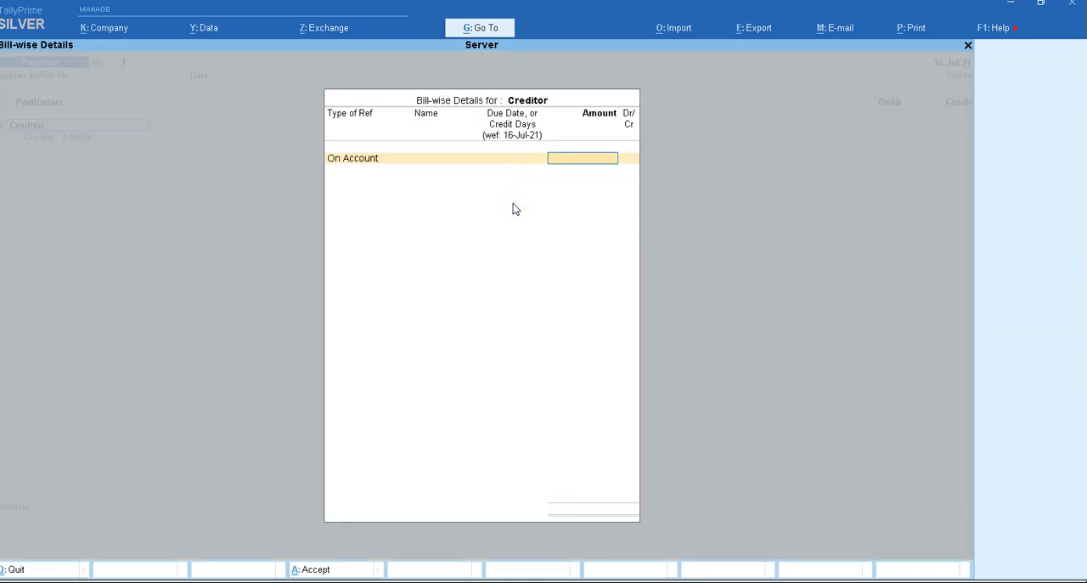
pyautogui.write('3')
pyautogui.press('Return')
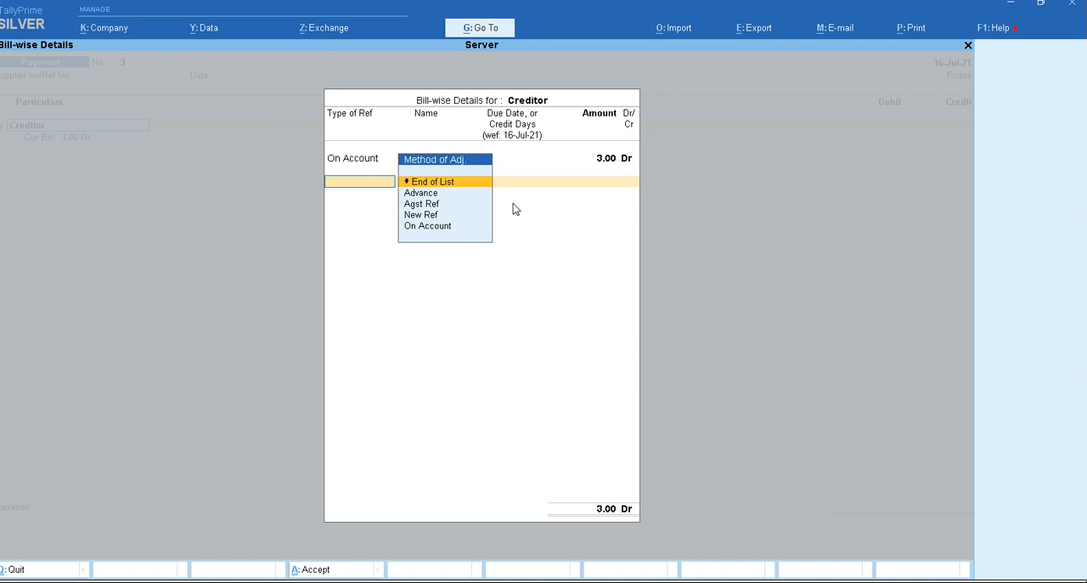
pyautogui.press('Return')
pyautogui.press('Return')
pyautogui.press('Return')
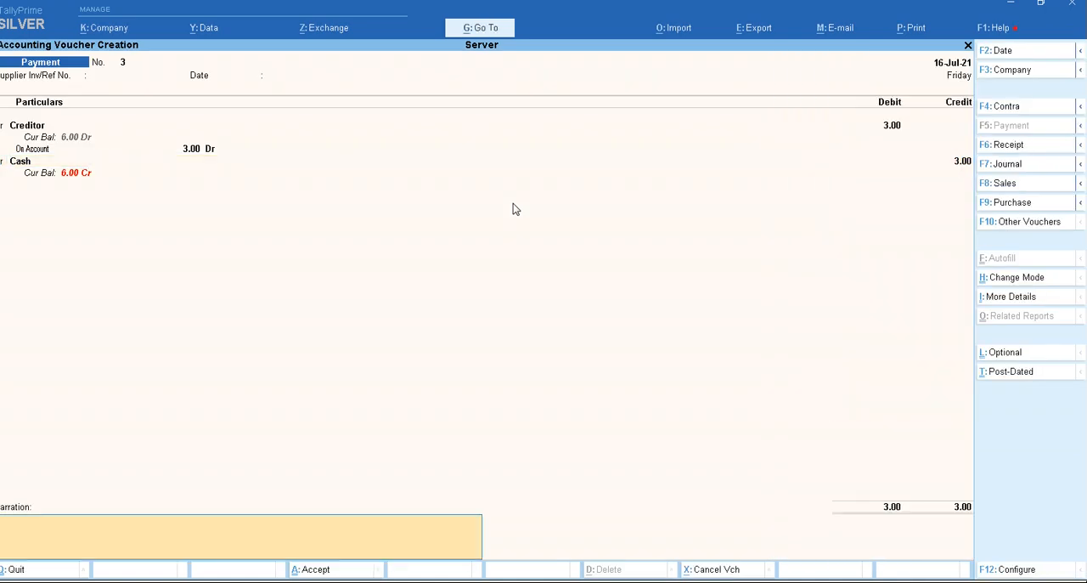
pyautogui.press('Return')
pyautogui.press('Return')
pyautogui.press('Return')
pyautogui.press('Return')
# - Record payment voucher 4 debiting Creditor 4.00 On Account against Cash, without narration, and save it
pyautogui.press('Return')
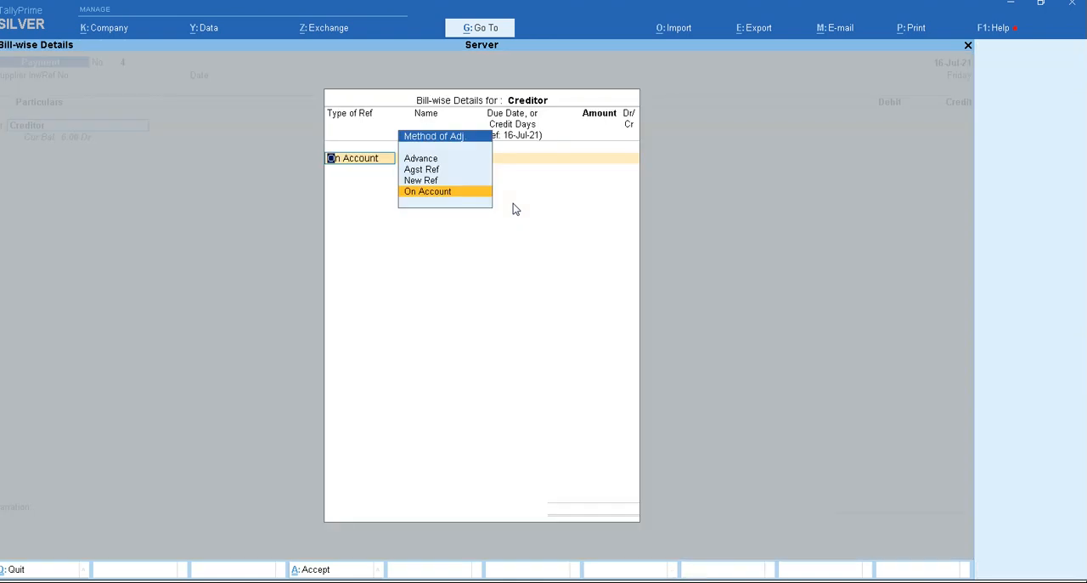
pyautogui.press('Return')
pyautogui.write('4')
pyautogui.press('Return')
pyautogui.press('Return')
pyautogui.press('Return')
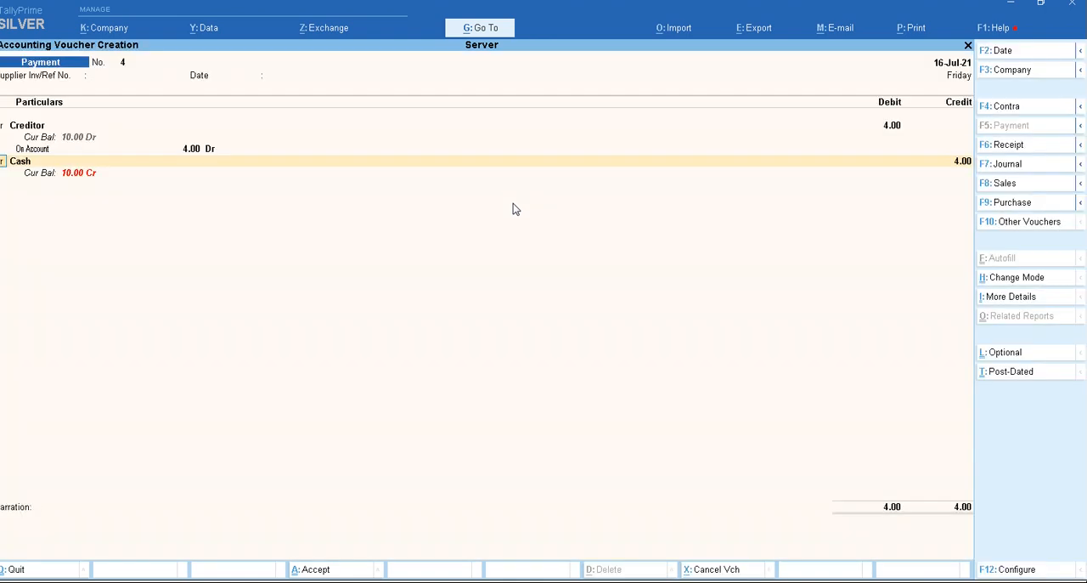
pyautogui.press('Return')
pyautogui.press('Return')
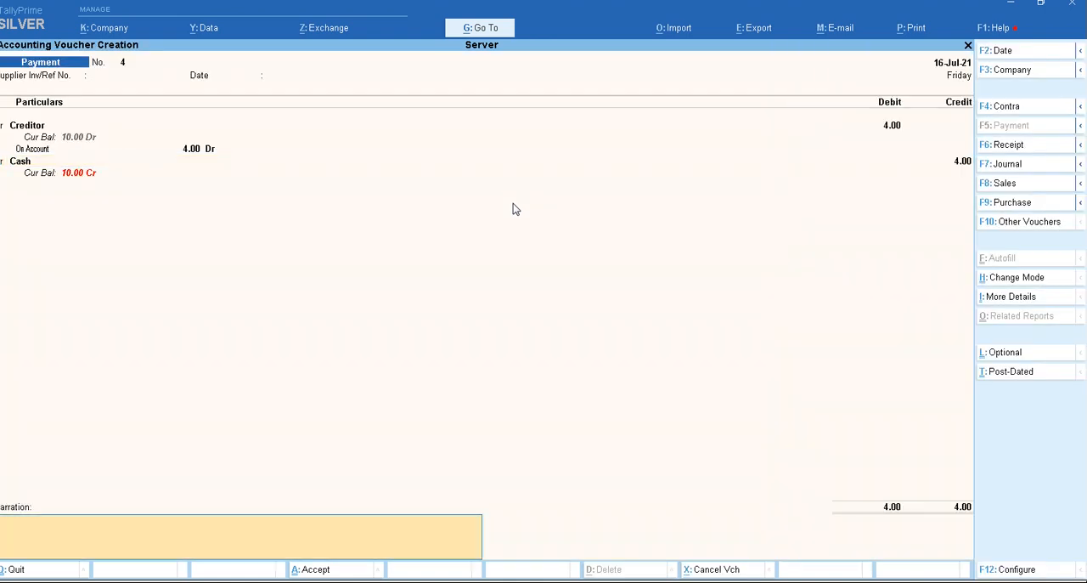
pyautogui.press('Return')
pyautogui.press('Return')
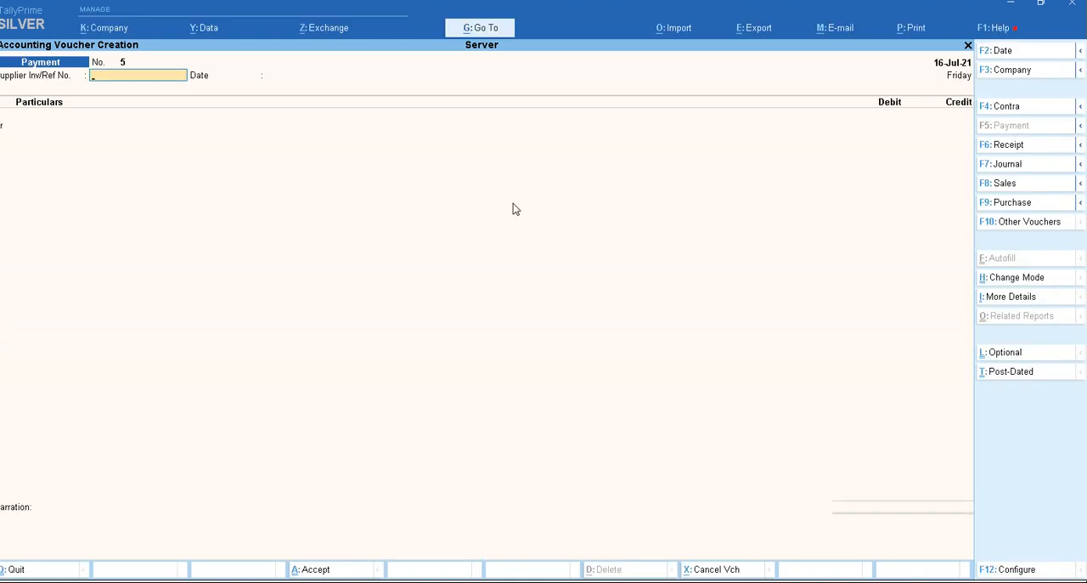
# - Start creating a new company named Client, keeping the same mailing name and a blank address
pyautogui.press('alt')
pyautogui.press('alt')
pyautogui.hotkey('alt', 'k')
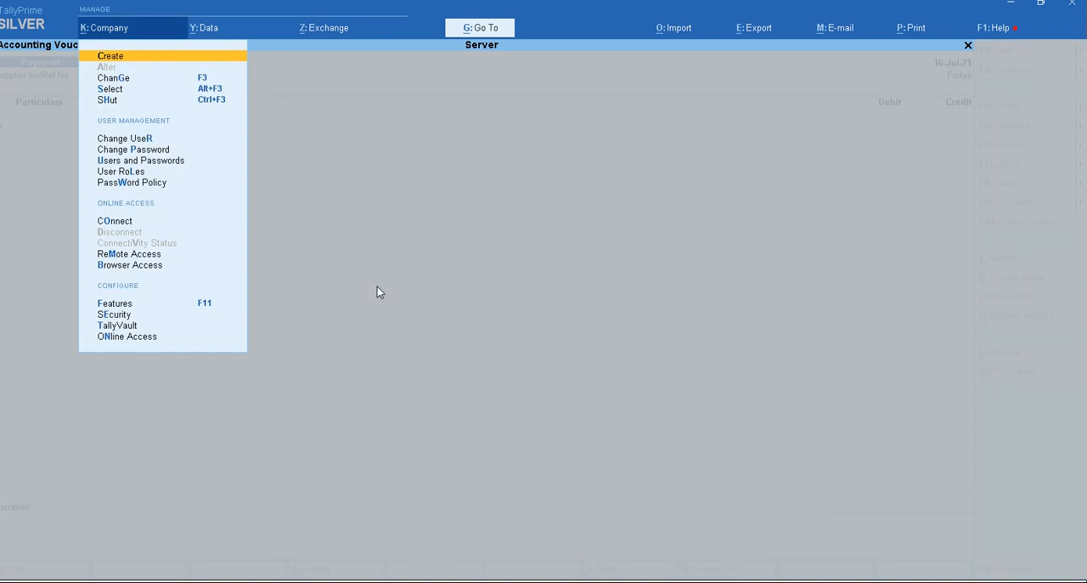
pyautogui.press('Return')
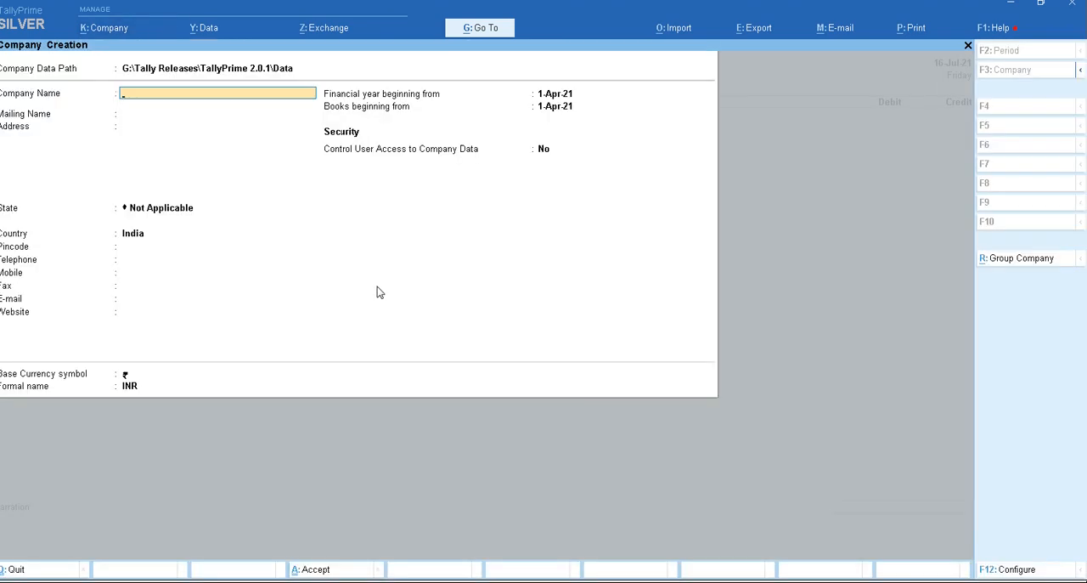
pyautogui.write('Cl')
pyautogui.press('Return')
pyautogui.press('Return')
pyautogui.press('Return')
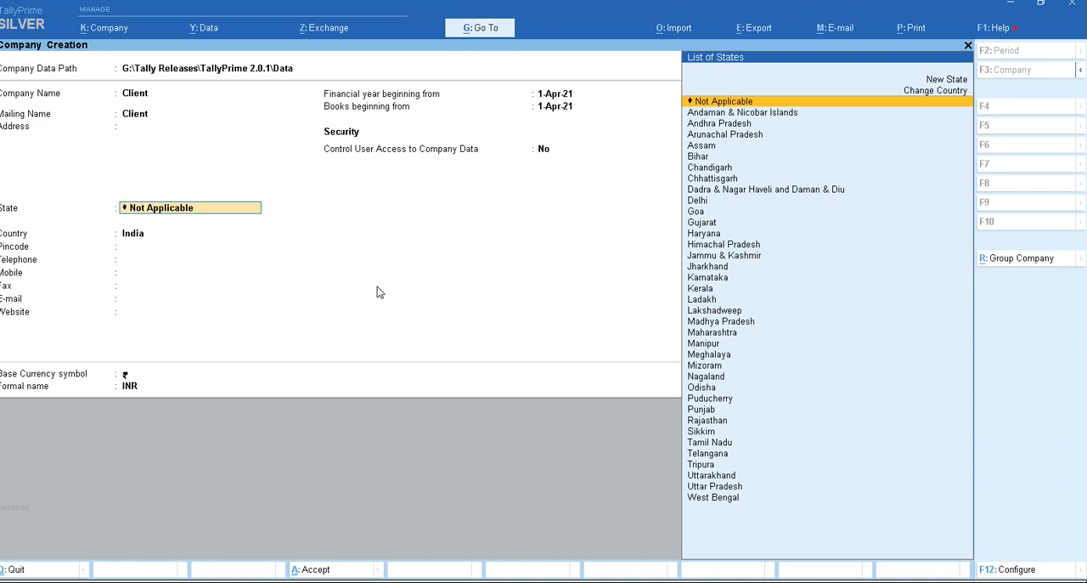
# - Set the new company's province to Lumbini in Nepal and keep the default financial year dates
pyautogui.write('Lumb')
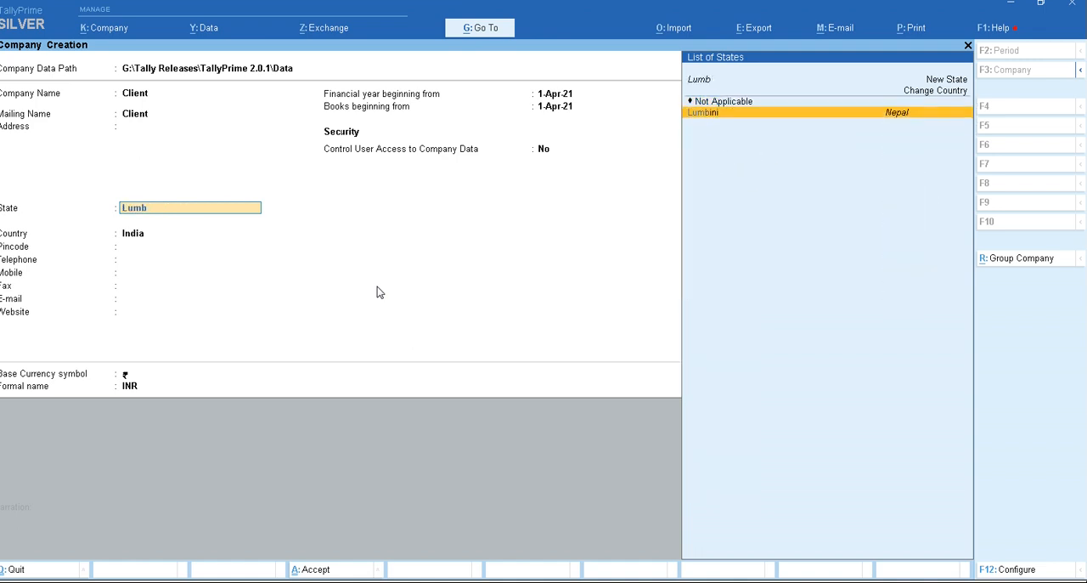
pyautogui.press('Return')
pyautogui.press('Return')
pyautogui.press('Return')
pyautogui.press('Return')
pyautogui.press('Return')
pyautogui.press('Return')
pyautogui.press('Return')
pyautogui.press('Return')
pyautogui.press('Return')
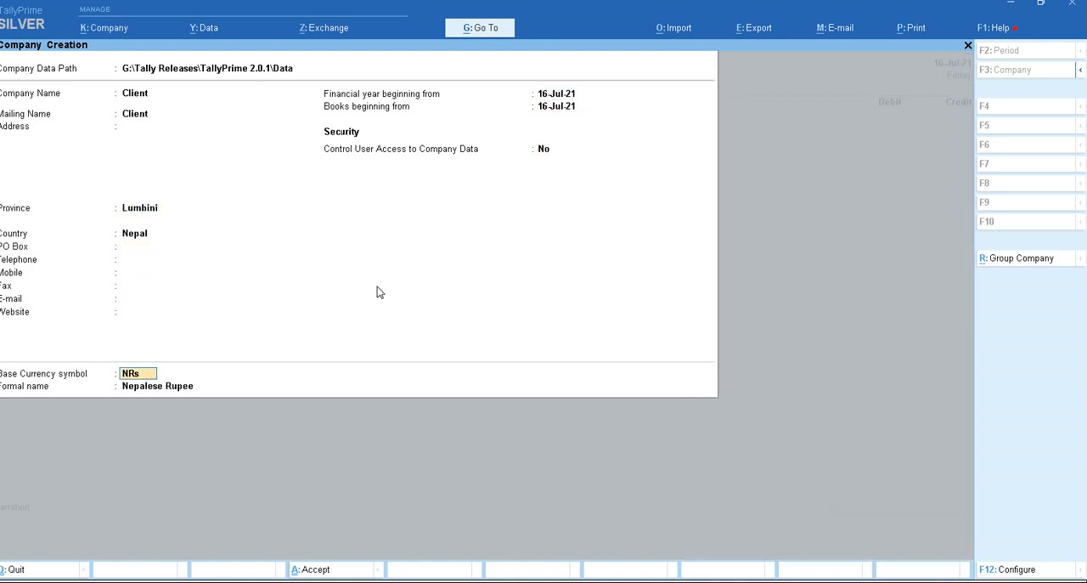
pyautogui.press('Return')
# - Turn on user access control, enter the administrator username and password with its confirmation, and accept the company creation
pyautogui.write('y')
pyautogui.press('Return')
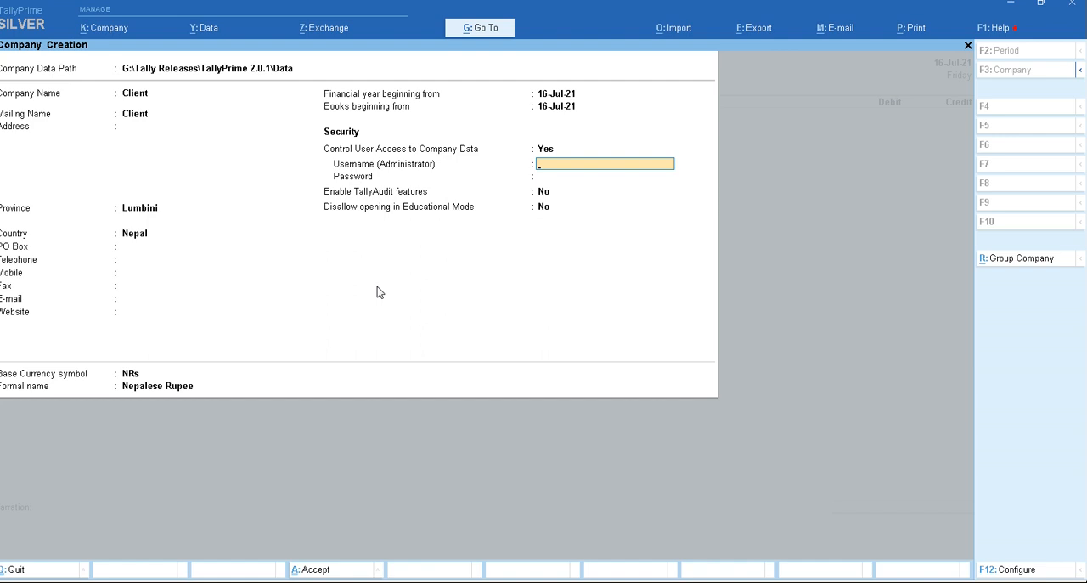
pyautogui.write('a')
pyautogui.press('Return')
pyautogui.write('a')
pyautogui.press('Return')
pyautogui.write('a')
pyautogui.press('Return')
pyautogui.press('Return')
pyautogui.press('Return')
pyautogui.press('Return')
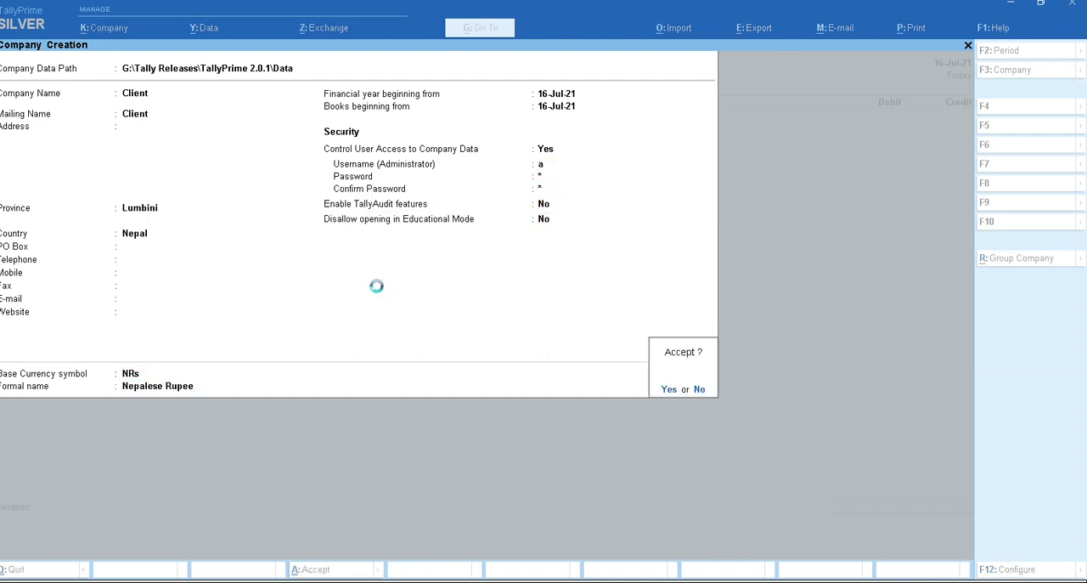
pyautogui.write('a')
pyautogui.press('Return')
pyautogui.write('a')
# - Accept the default features for the Client company and return to the Gateway of Tally
pyautogui.press('Return')
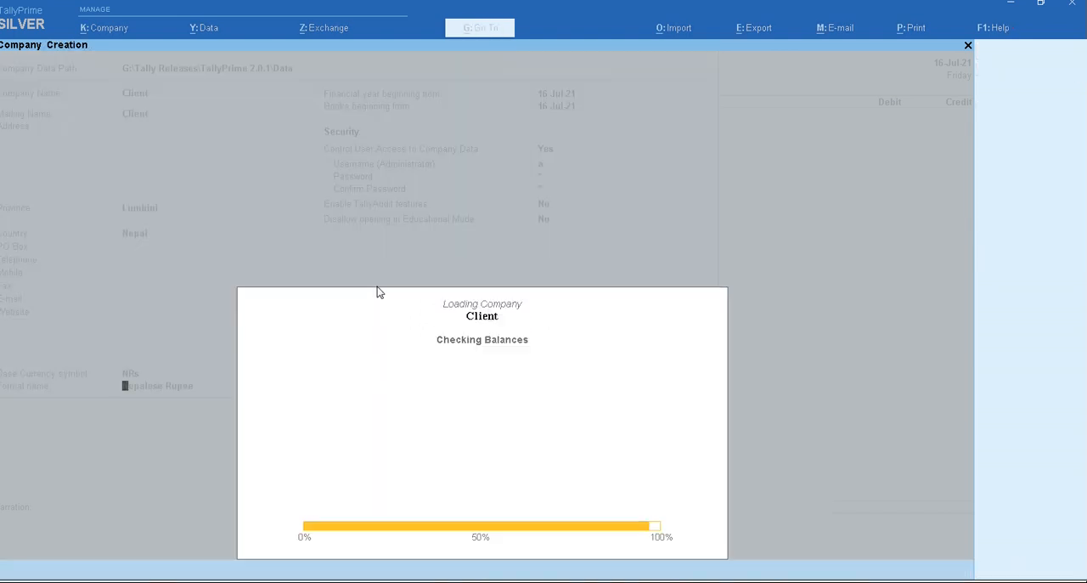
pyautogui.press('Return')
pyautogui.press('Return')
pyautogui.press('Return')
pyautogui.press('Return')
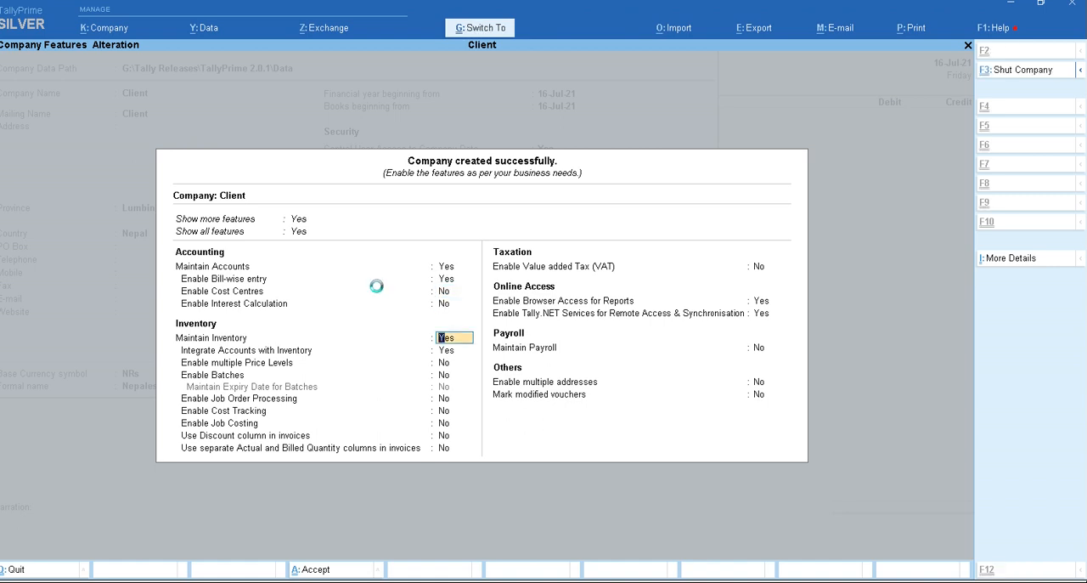
pyautogui.hotkey('ctrl', 'a')
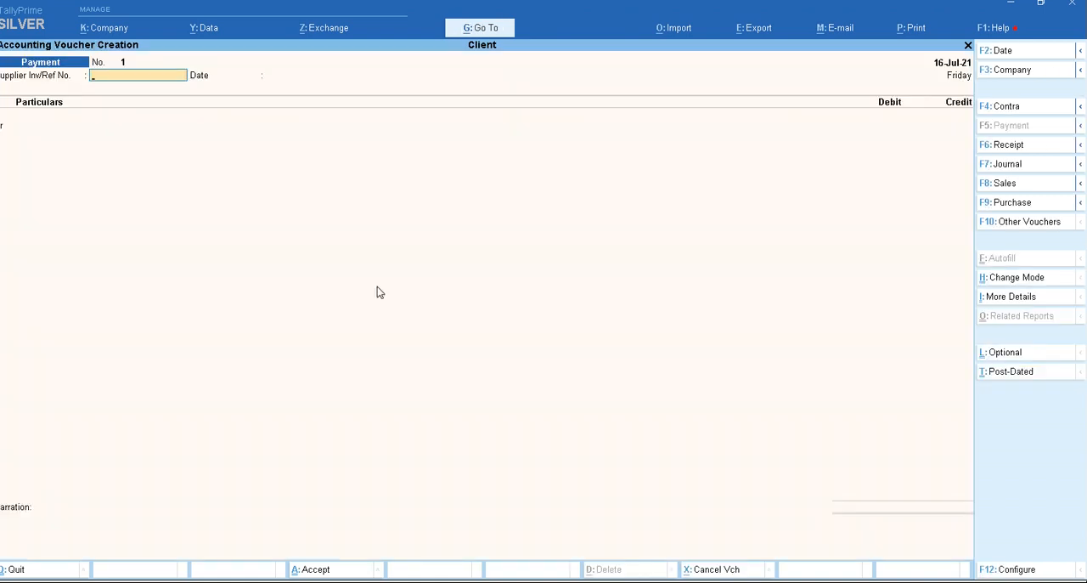
pyautogui.press('Escape')
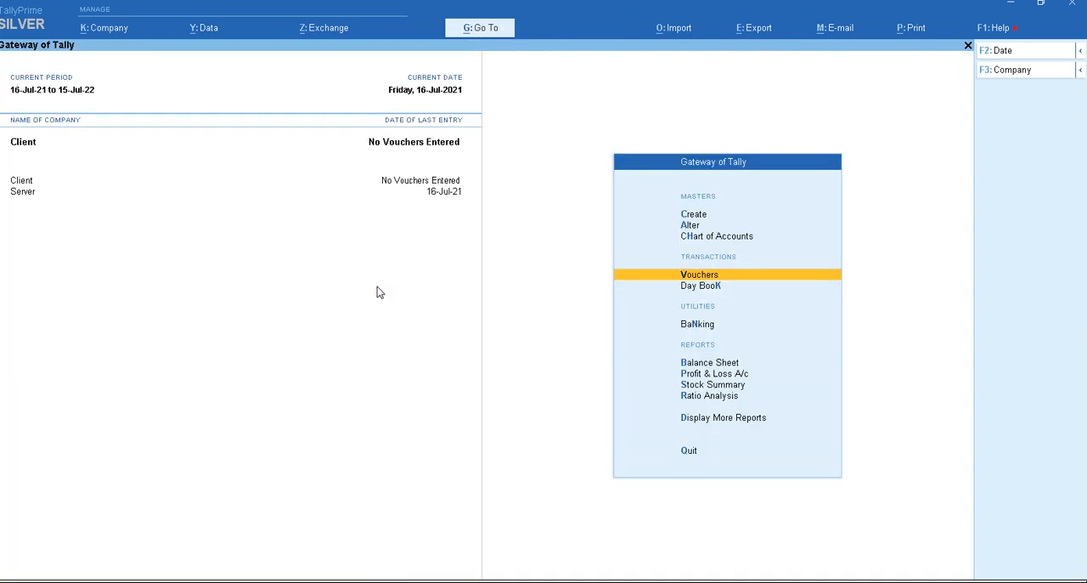
# - Start a client synchronisation rule named Transaction with the rule type Transaction
pyautogui.press('alt')
pyautogui.press('alt')
pyautogui.hotkey('alt', 'z')
pyautogui.press('Return')
pyautogui.press('Return')
pyautogui.write('Transaction')
# - Set the rule's sync method to IP/URL based with server localhost:9050 and Server as the company name on the server
pyautogui.press('Return')
pyautogui.press('Return')
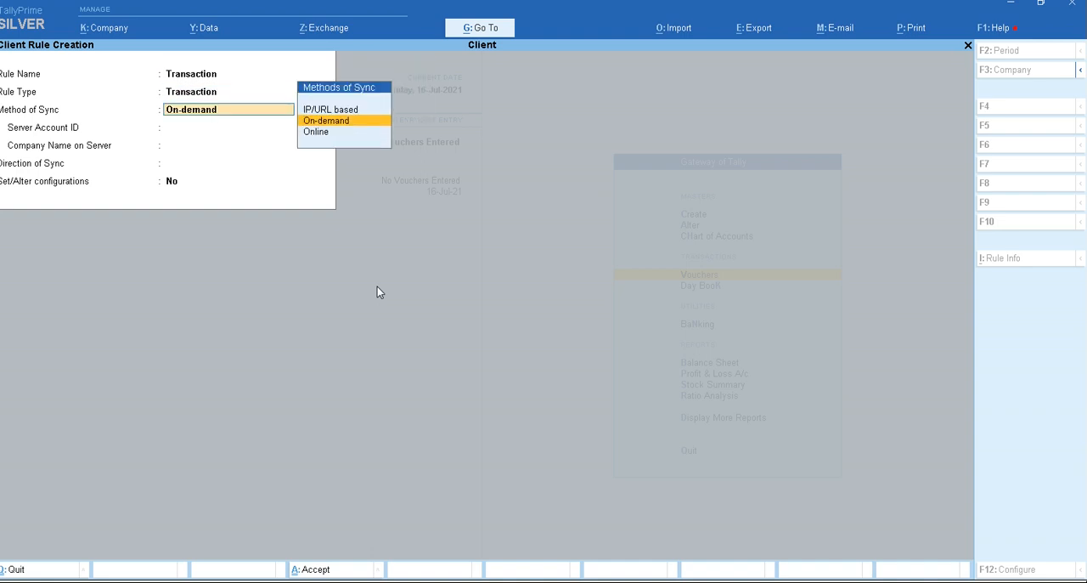
pyautogui.press('Down')
pyautogui.press('Up')
pyautogui.press('Up')
pyautogui.press('Return')
pyautogui.write('localhost:')
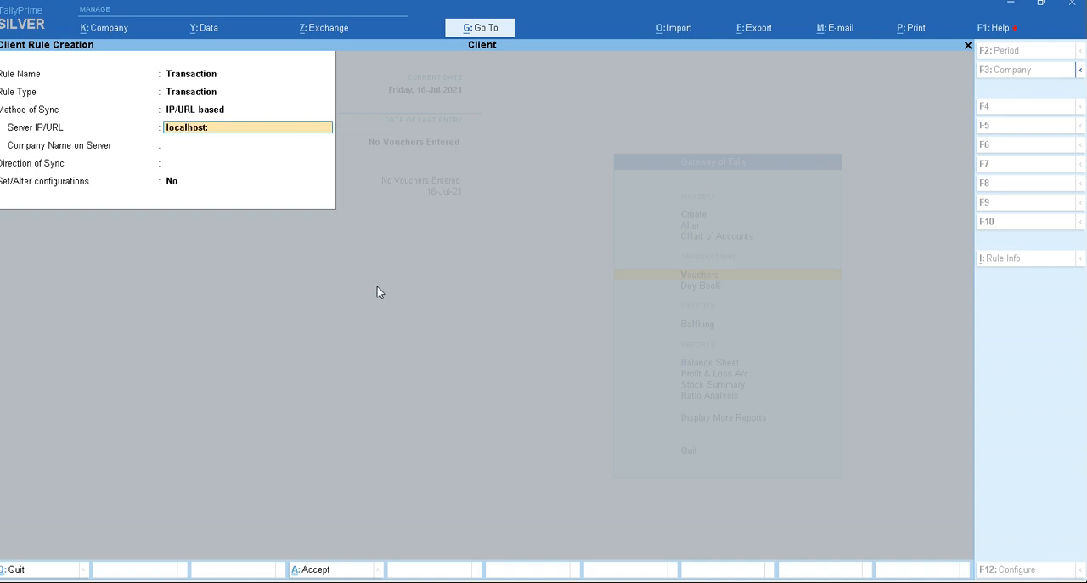
pyautogui.write('9050')
pyautogui.press('Return')
pyautogui.write('Server')
pyautogui.press('Return')
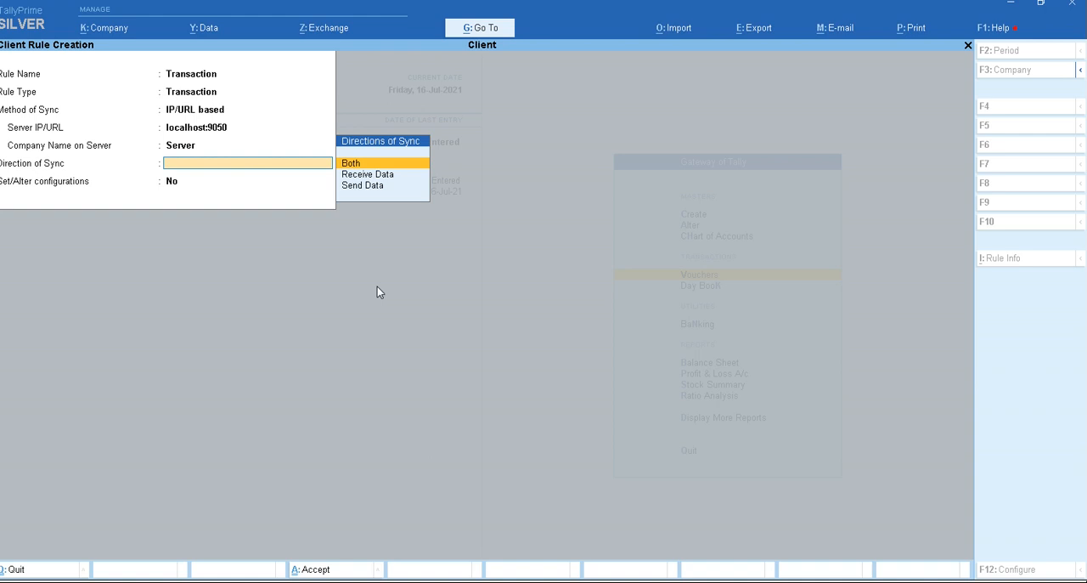
# - Set the rule's direction of sync to Both and allow all voucher types for sending and receiving data
pyautogui.press('Return')
pyautogui.press('Return')
pyautogui.press('Return')
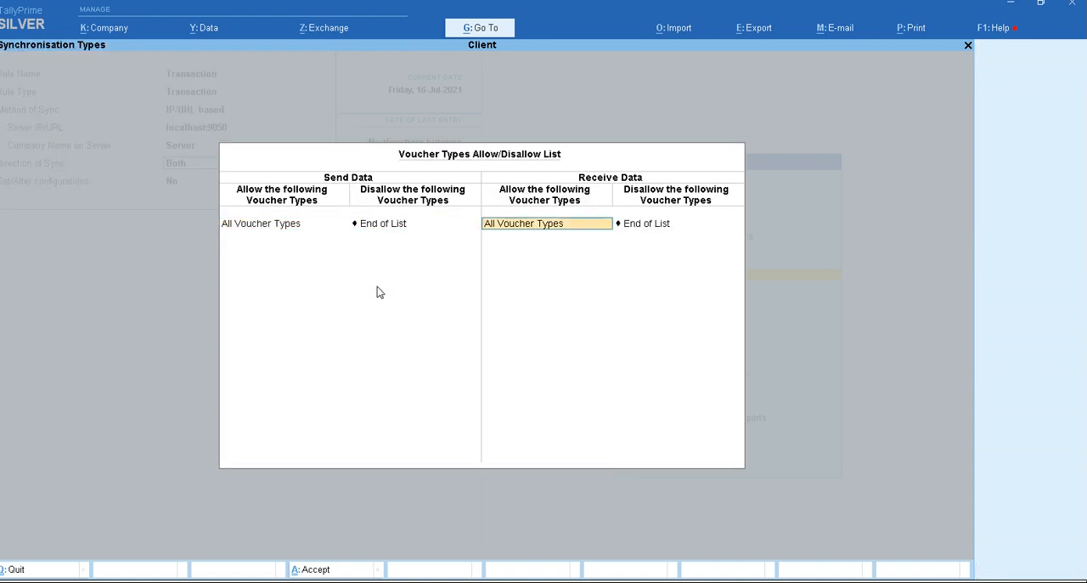
# - Turn on Set/Alter configurations, complete its settings and save the Transaction client rule
pyautogui.press('Return')
pyautogui.press('Return')
pyautogui.press('y')
pyautogui.press('Return')
pyautogui.press('Return')
pyautogui.press('Return')
pyautogui.press('Return')
pyautogui.press('n')
pyautogui.press('Return')
pyautogui.press('Return')
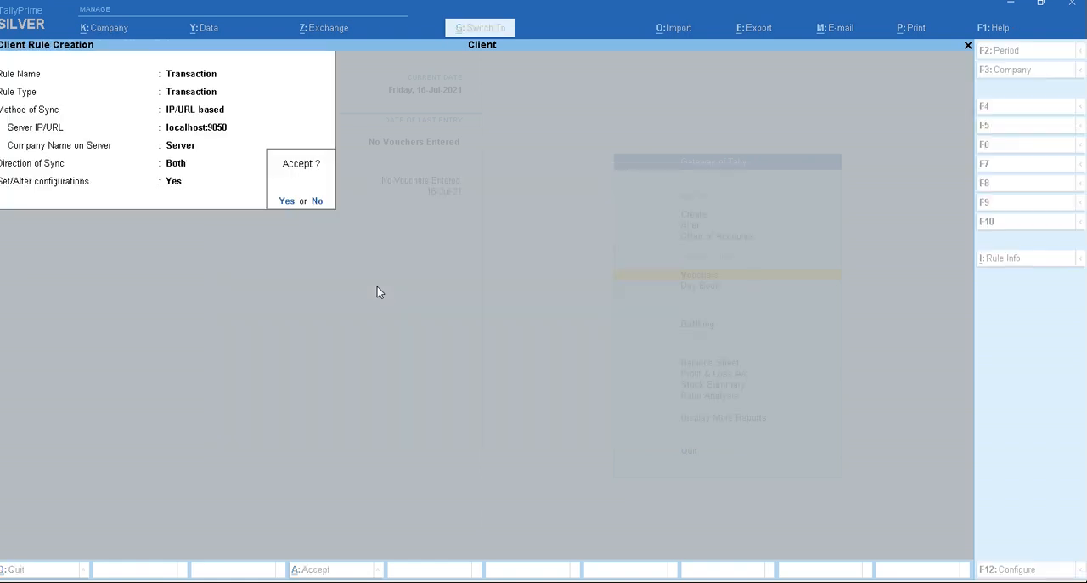
pyautogui.press('y')
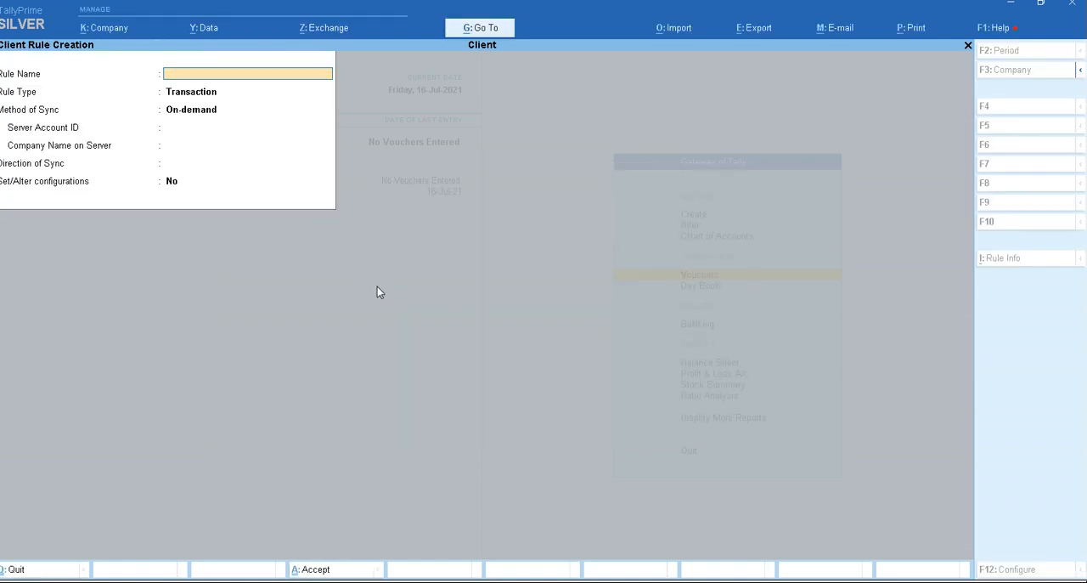
pyautogui.press('Escape')
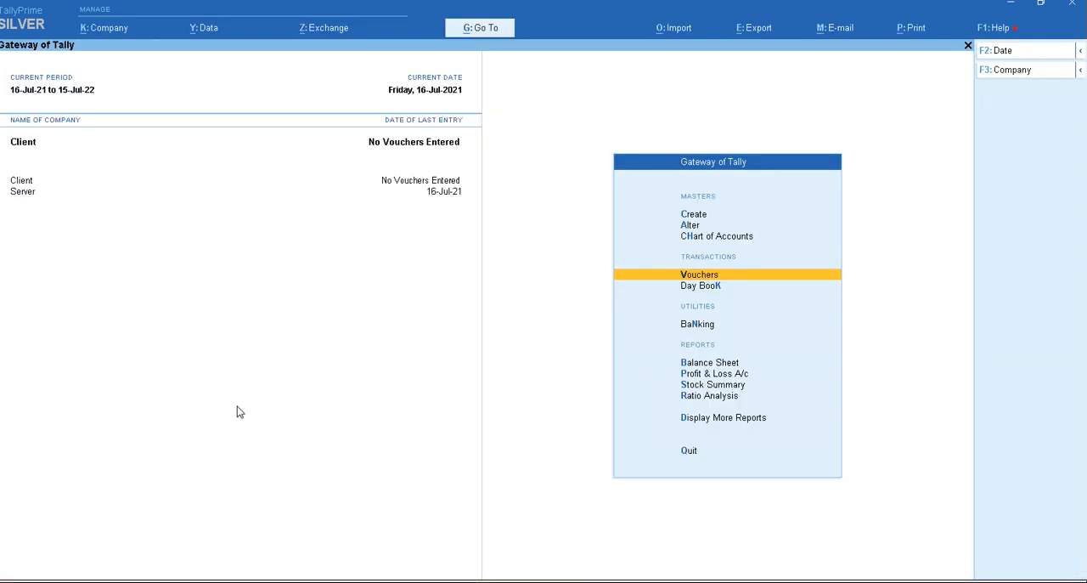
# - Open a second instance of TallyPrime (2.0.1)
pyautogui.click(88, 582)
pyautogui.click(88, 581)
pyautogui.rightClick(87, 582)
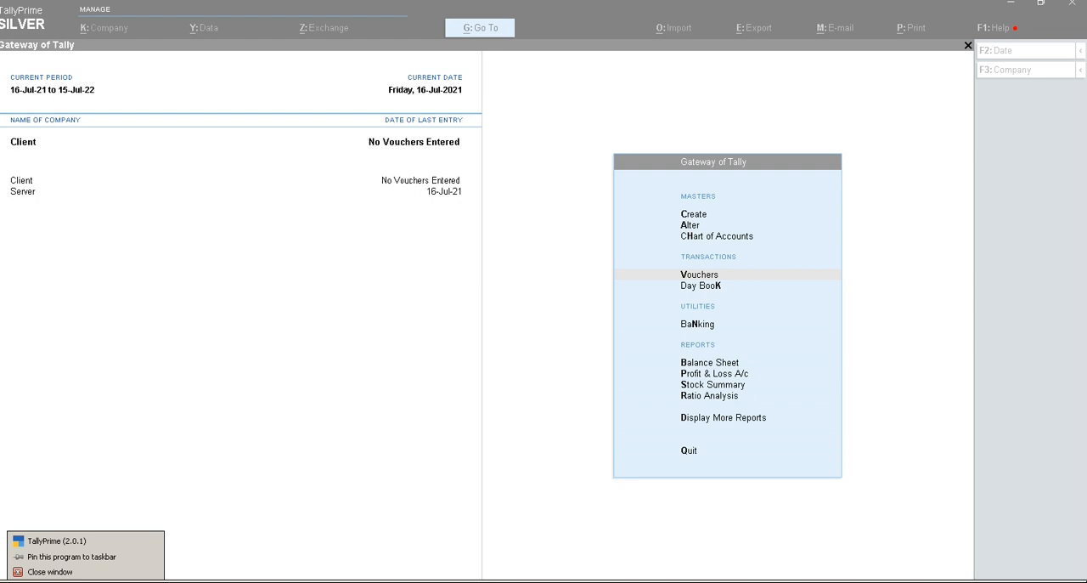
pyautogui.click(88, 542)
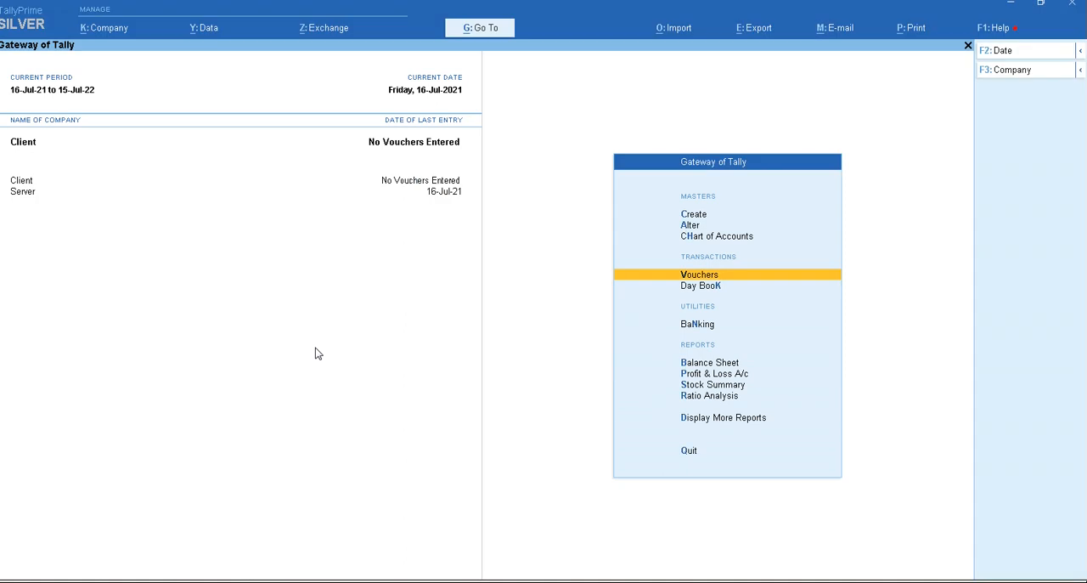
# - Shut the Client company in the first TallyPrime instance, leaving the Server company loaded
pyautogui.hotkey('ctrl', 'F3')
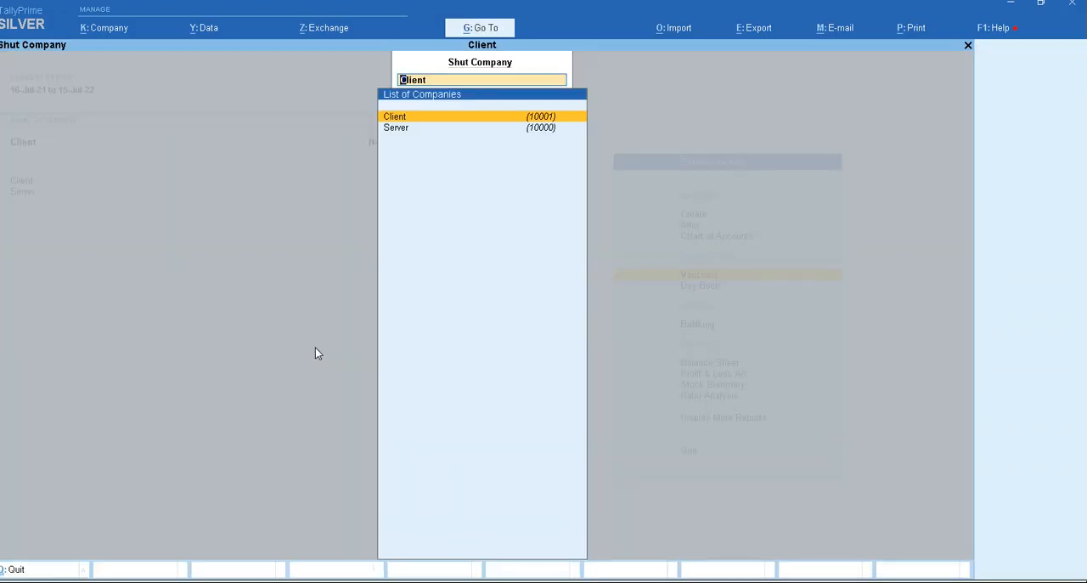
pyautogui.press('Return')
pyautogui.hotkey('alt', 'F3')
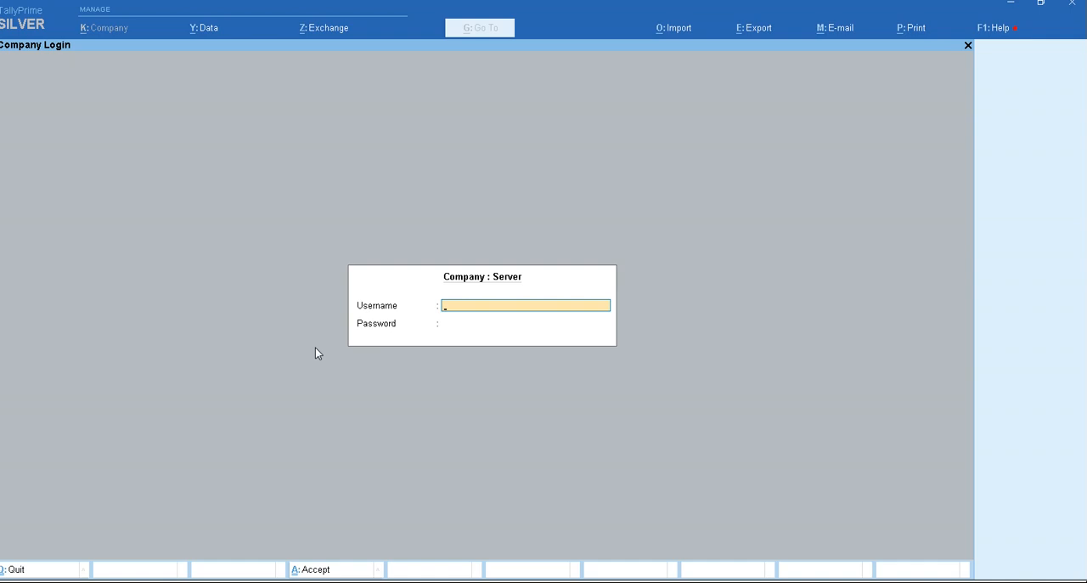
# - In the second instance, dismiss the Server login and open the Client company with its username and password
pyautogui.press('Escape')
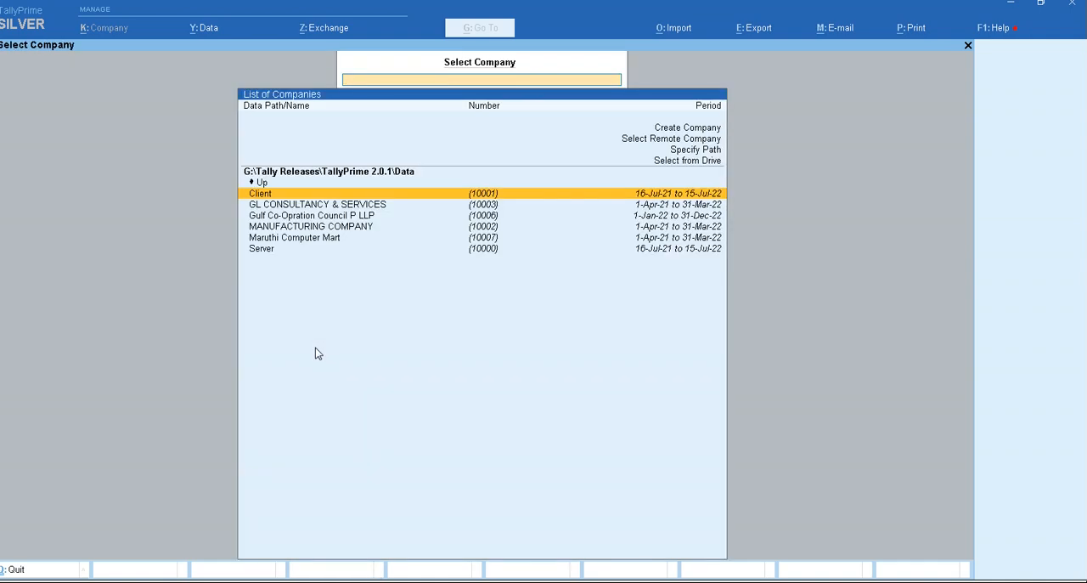
pyautogui.press('Return')
pyautogui.write('a')
pyautogui.press('Return')
pyautogui.write('a')
pyautogui.press('Return')
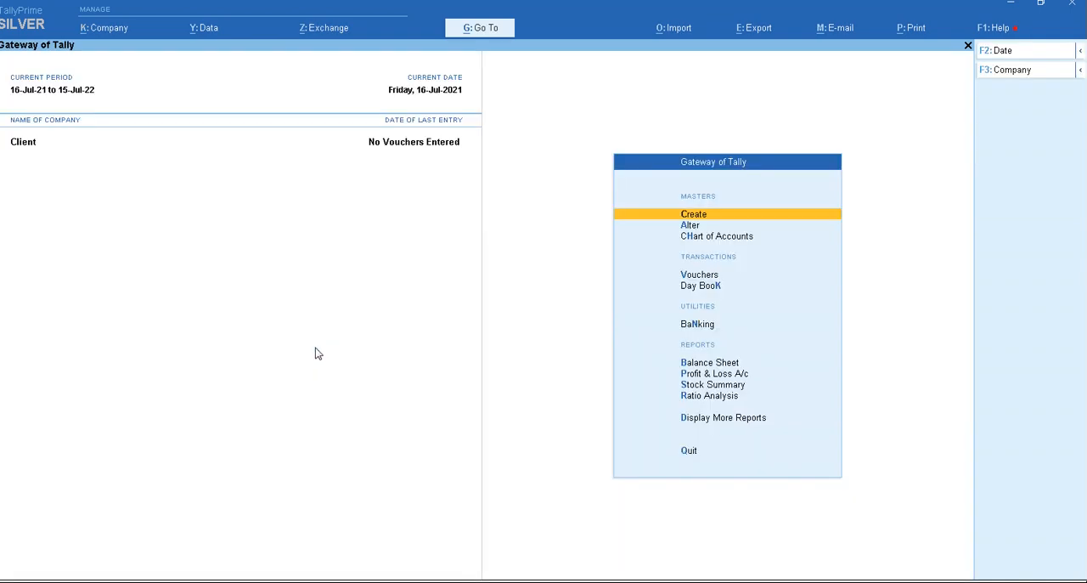
# - Configure the Client company's TallyPrime instance to act as Client on port 9001 and accept the change
pyautogui.hotkey('alt', 'z')
pyautogui.press('Return')
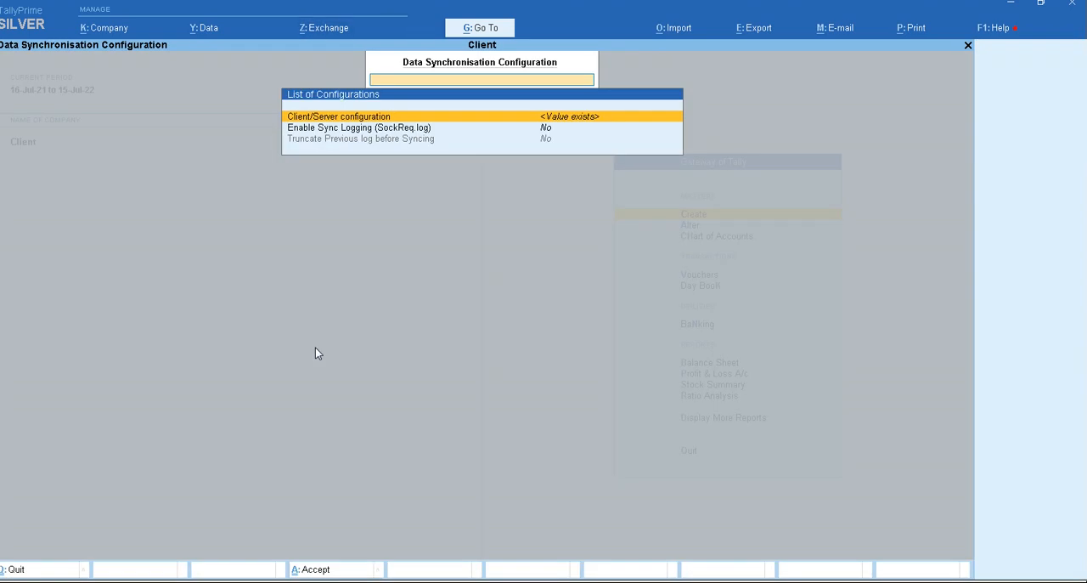
pyautogui.press('Return')
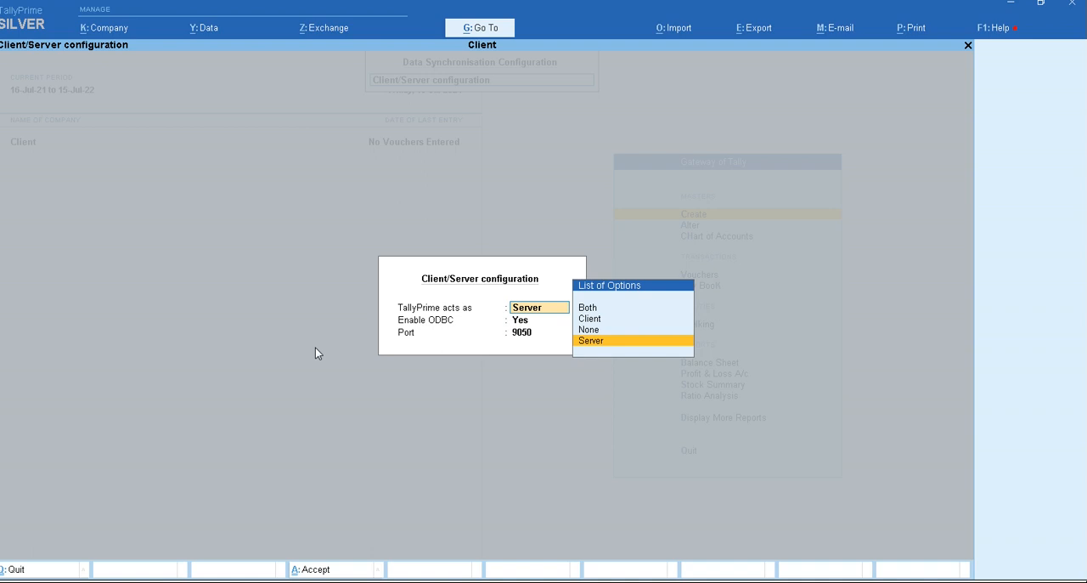
pyautogui.press('Up')
pyautogui.press('Up')
pyautogui.press('Return')
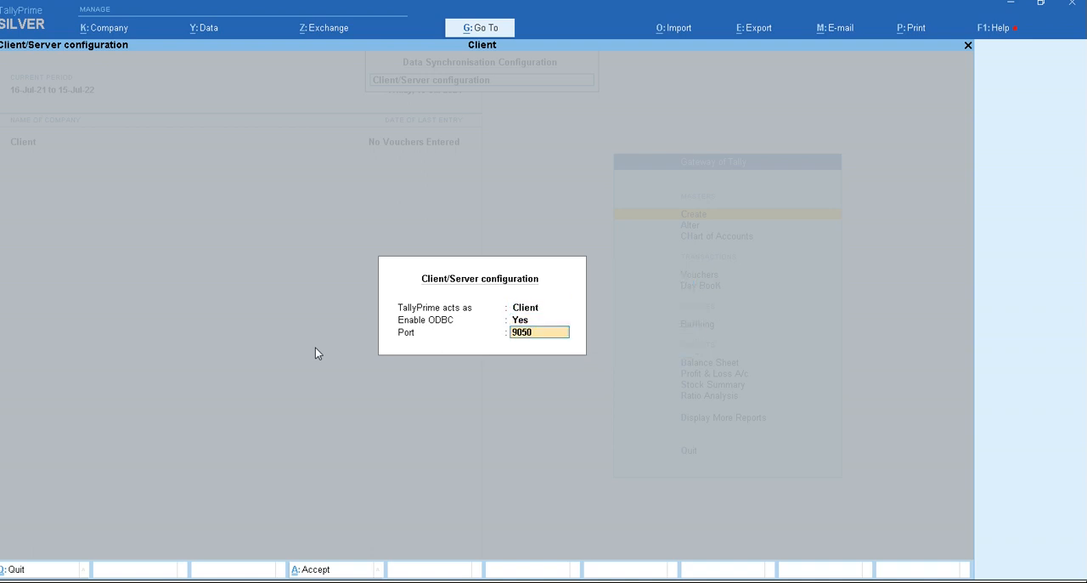
pyautogui.write('900')
pyautogui.press('Return')
pyautogui.press('y')
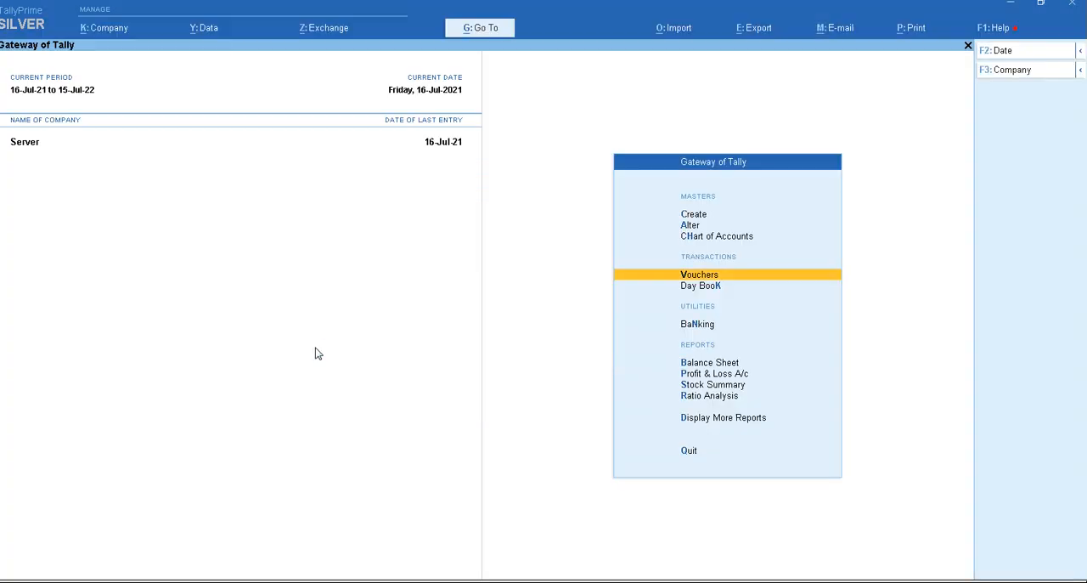
# - Review the Client/Server configuration in the Server company's TallyPrime instance
pyautogui.hotkey('alt', 'z')
pyautogui.press('Return')
pyautogui.press('Escape')
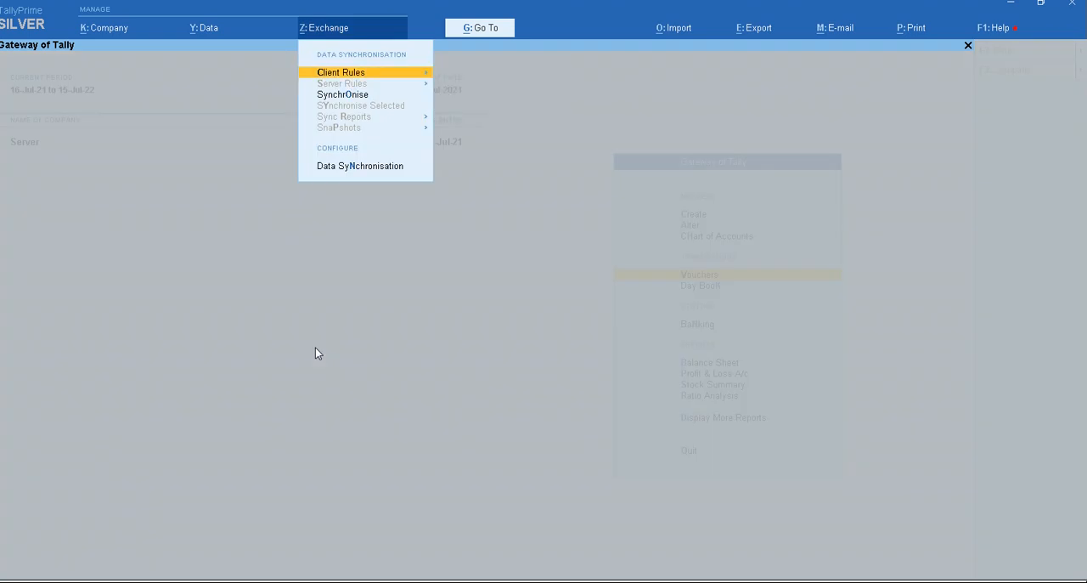
pyautogui.press('n')
pyautogui.press('Return')
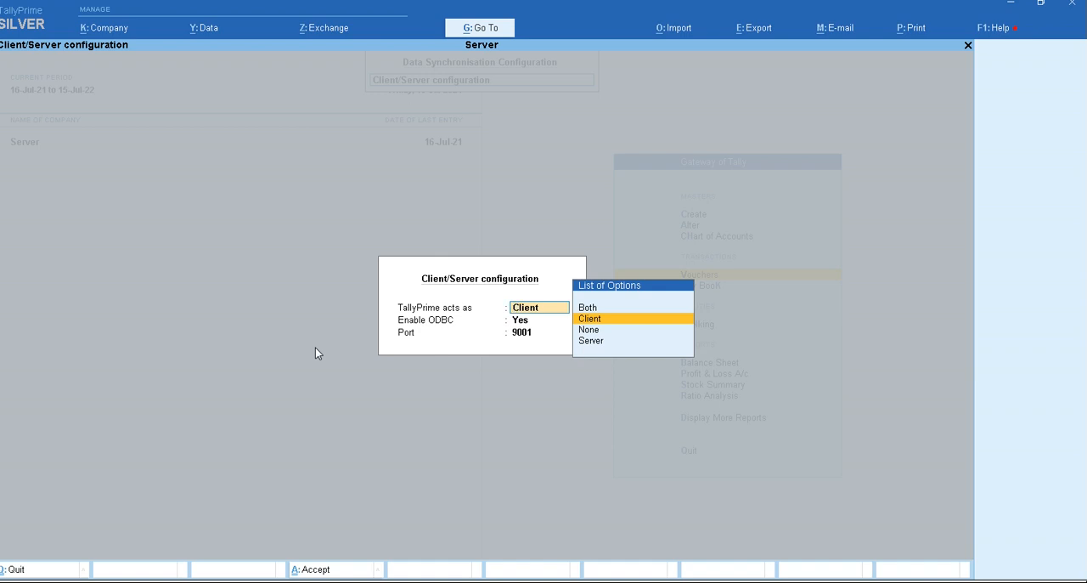
pyautogui.press('Return')
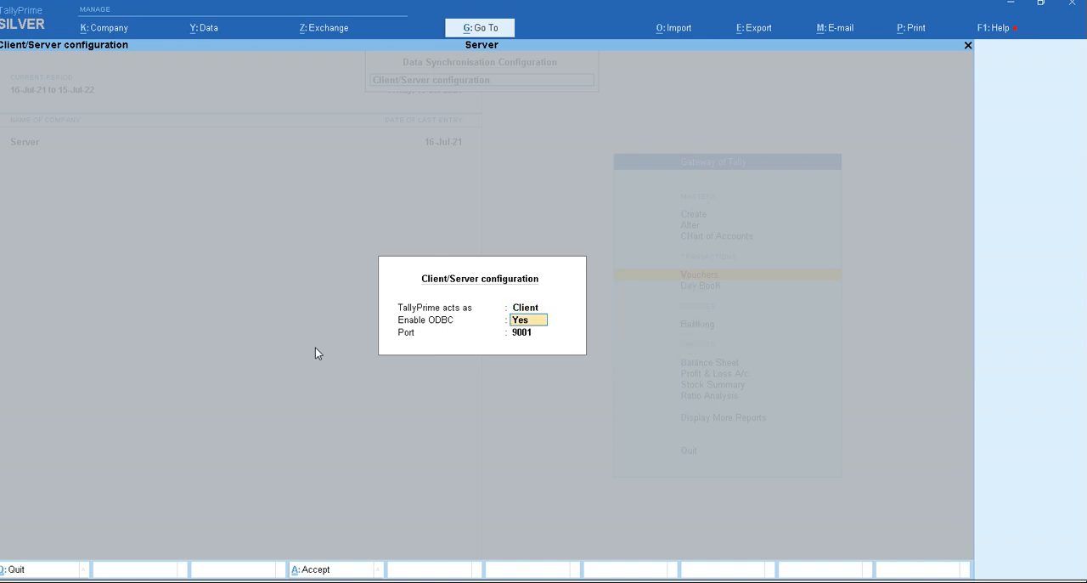
pyautogui.press('Return')
pyautogui.press('Return')
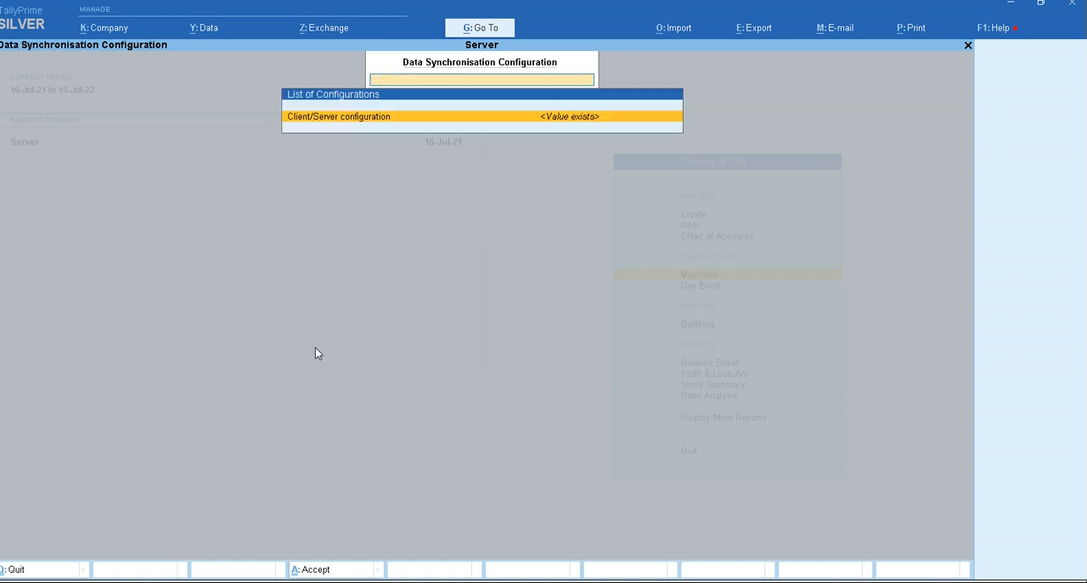
pyautogui.press('Escape')
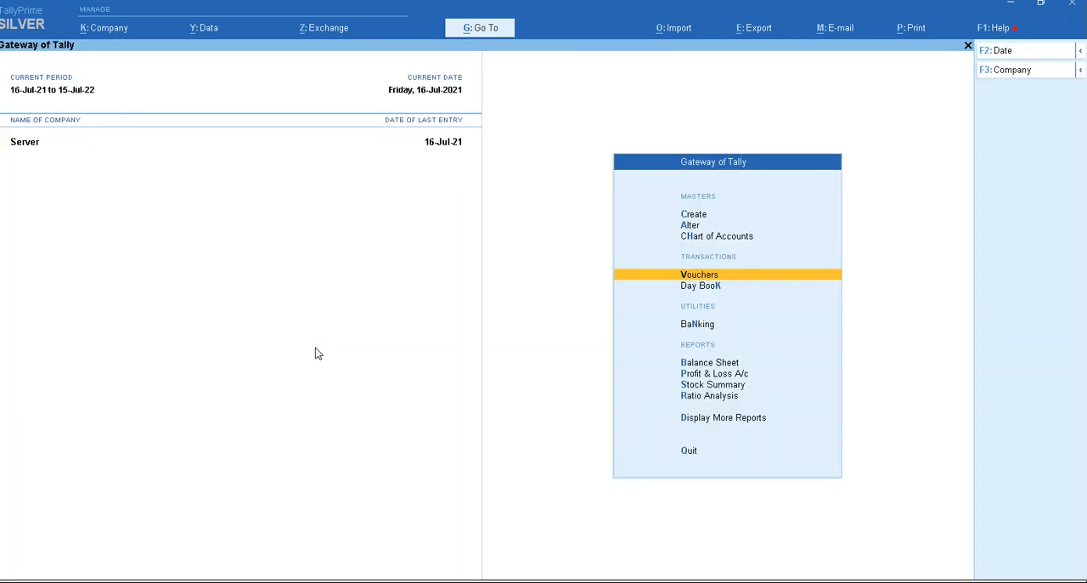
# - Select the Client company again and log in with its username and password
pyautogui.press('F3')
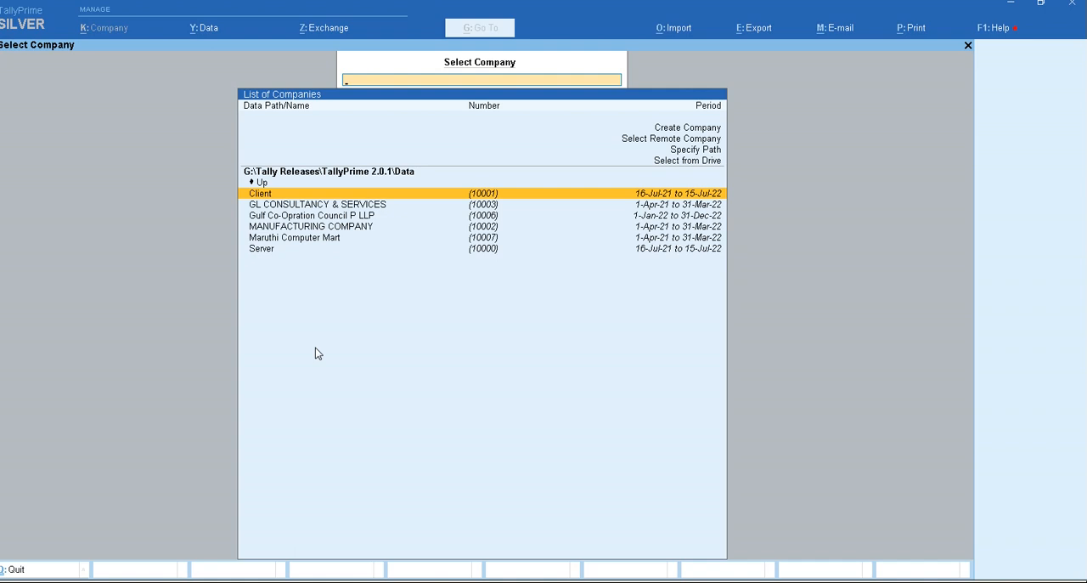
pyautogui.press('Return')
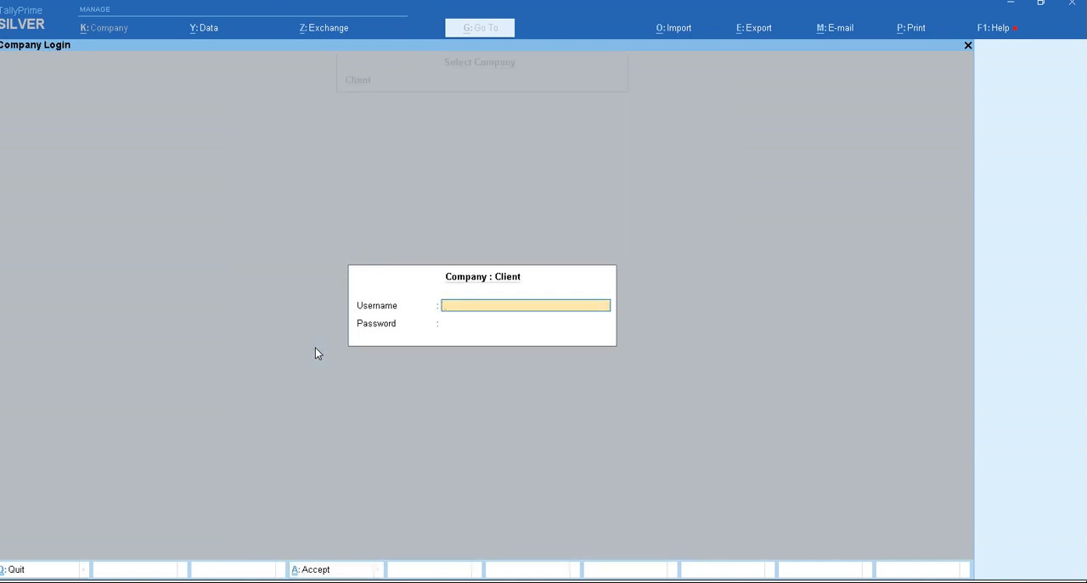
pyautogui.press('Return')
pyautogui.press('Return')
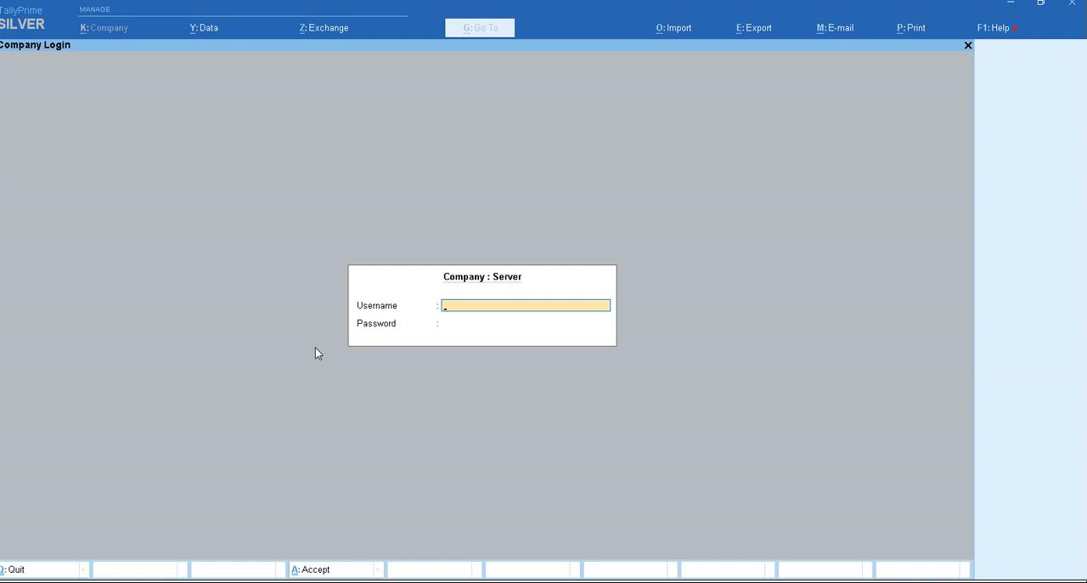
# - Open the Client/Server configuration in the TallyPrime instance showing the Server company login
pyautogui.hotkey('alt', 'z')
pyautogui.press('Return')
pyautogui.press('Return')
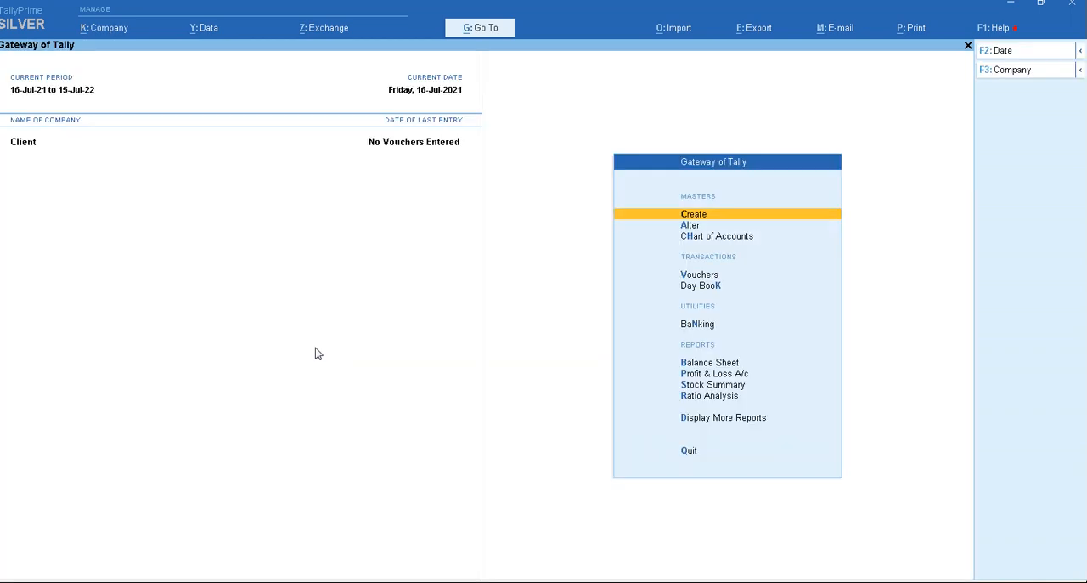
# - Check the role and port in the Client company's Client/Server configuration, then close it
pyautogui.hotkey('alt', 'z')
pyautogui.press('Return')
pyautogui.press('Return')
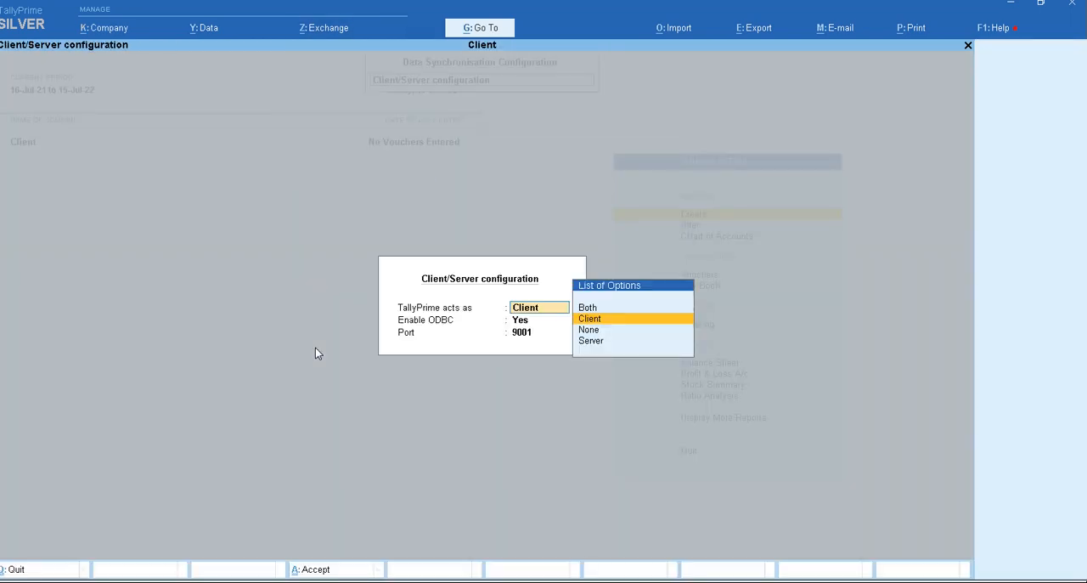
pyautogui.press('Escape')
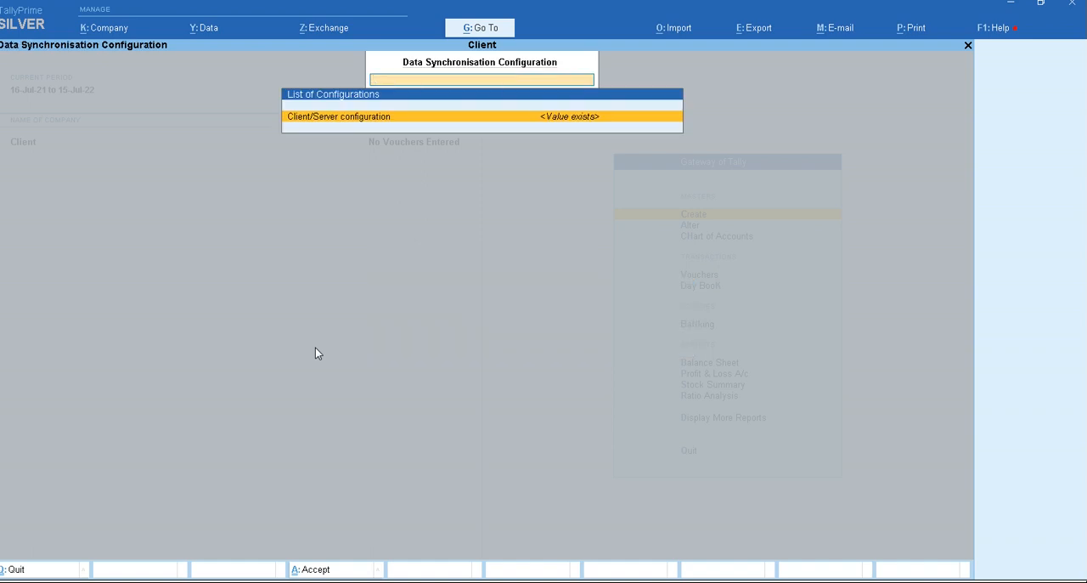
pyautogui.press('Escape')
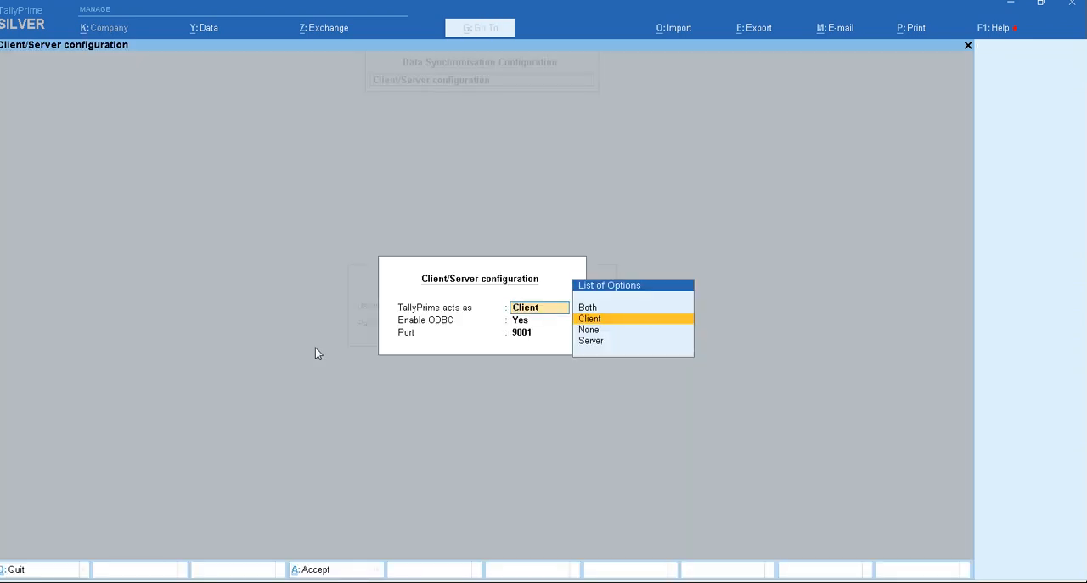
# - Configure the Server company's TallyPrime instance to act as Server on port 9050 and accept the change
pyautogui.press('Down')
pyautogui.press('Down')
pyautogui.press('Return')
pyautogui.press('Return')
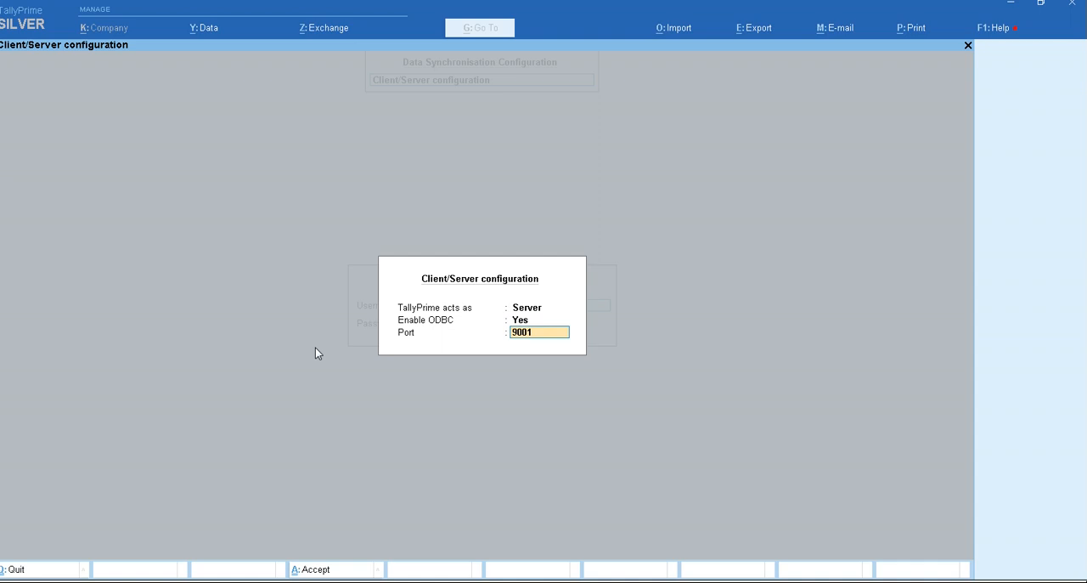
pyautogui.write('9050')
pyautogui.press('Return')
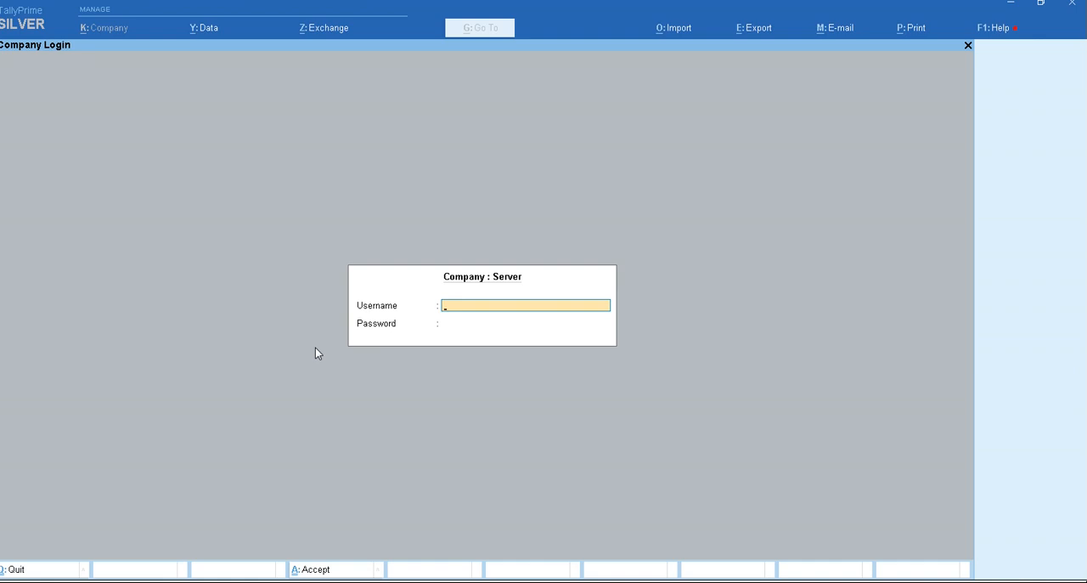
# - Log in to the Server company with its username and password and check its Client/Server configuration
pyautogui.press('Return')
pyautogui.press('Return')
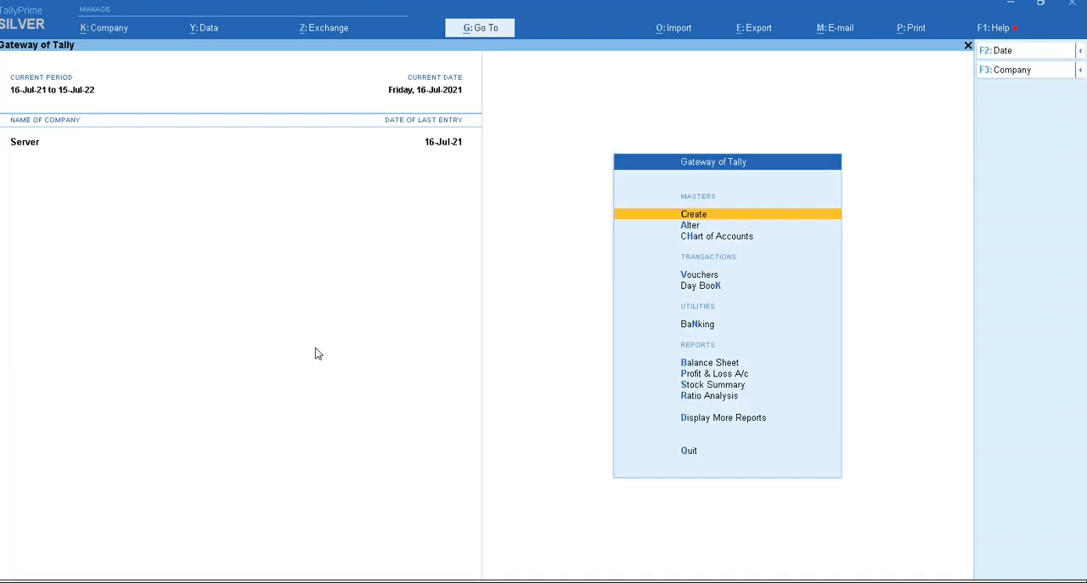
pyautogui.hotkey('alt', 'z')
pyautogui.press('n')
pyautogui.press('Return')
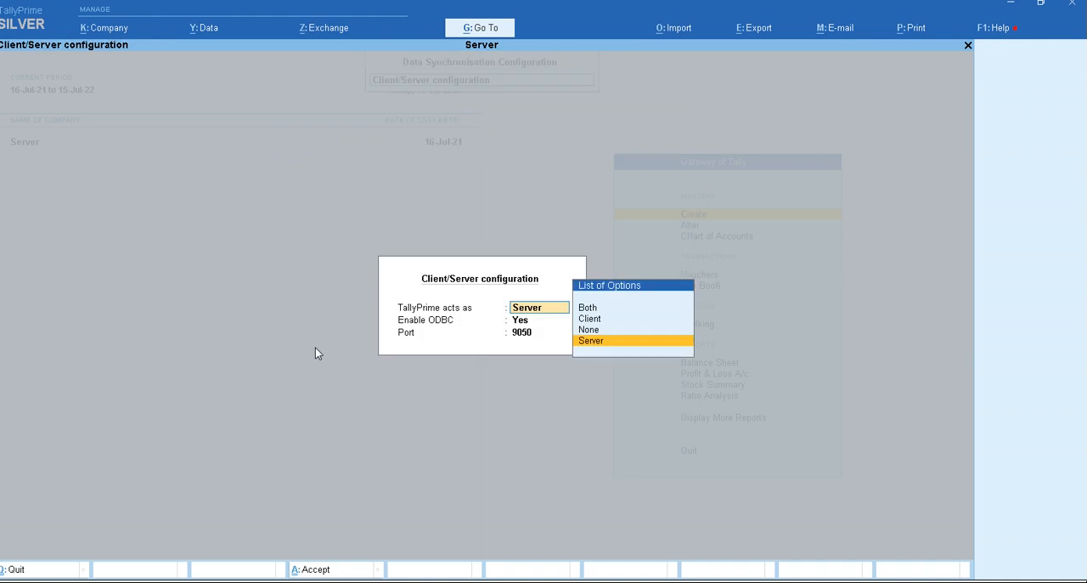
pyautogui.press('Escape')
pyautogui.press('Escape')
# - Switch to the Client company's TallyPrime instance and synchronise its Transaction rule with the server
pyautogui.hotkey('alt', 'Tab')
pyautogui.hotkey('alt', 'o')
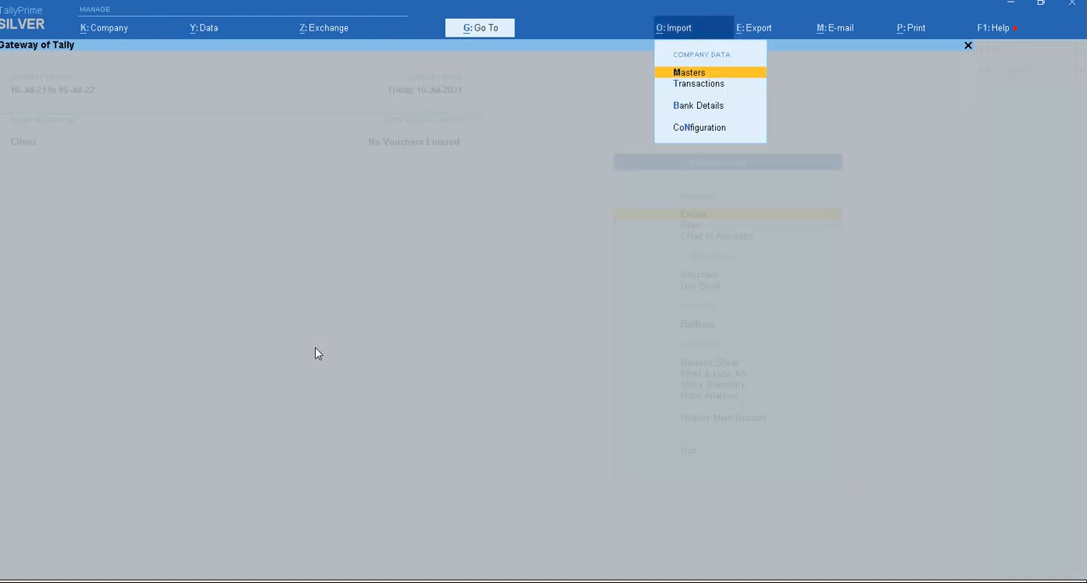
pyautogui.hotkey('alt', 'z')
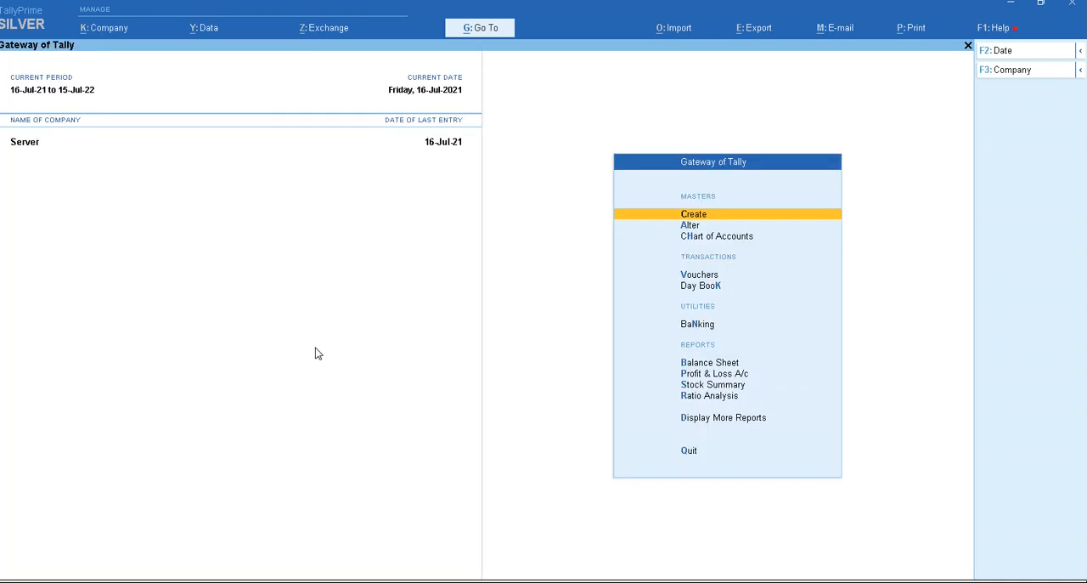
# - Activate the Client company's Transaction rule in the Server company and accept it
pyautogui.hotkey('alt', 'o')
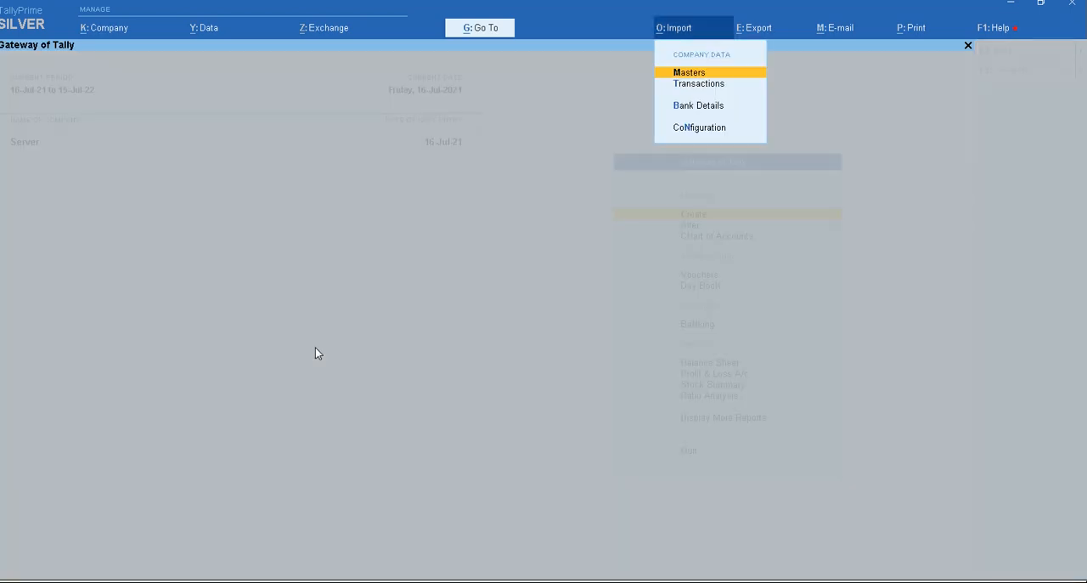
pyautogui.hotkey('alt', 'z')
pyautogui.press('Down')
pyautogui.press('Down')
pyautogui.press('Up')
pyautogui.press('Return')
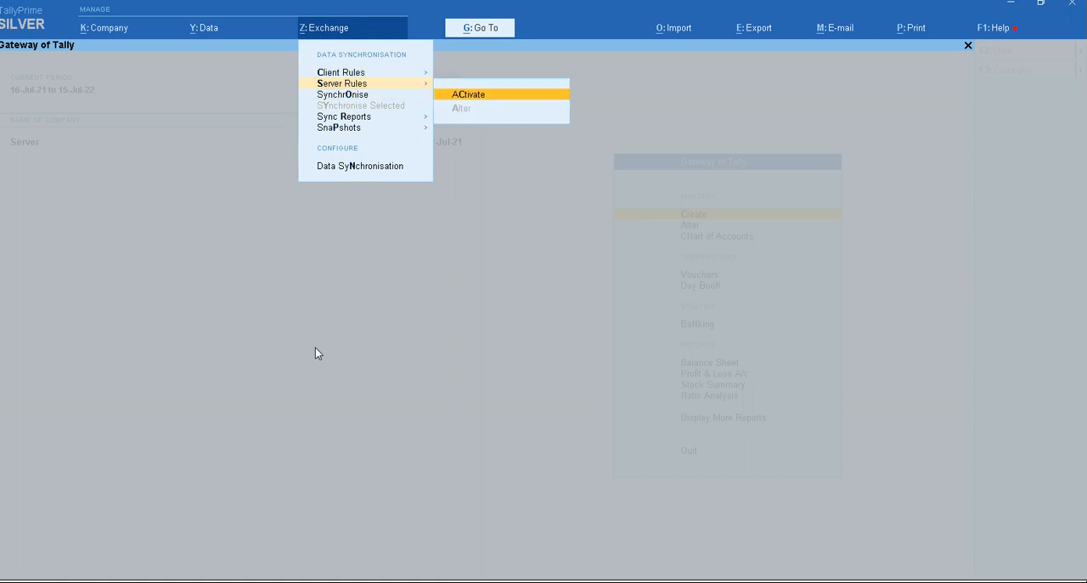
pyautogui.press('Return')
pyautogui.press('Return')
pyautogui.press('Return')
pyautogui.press('Return')
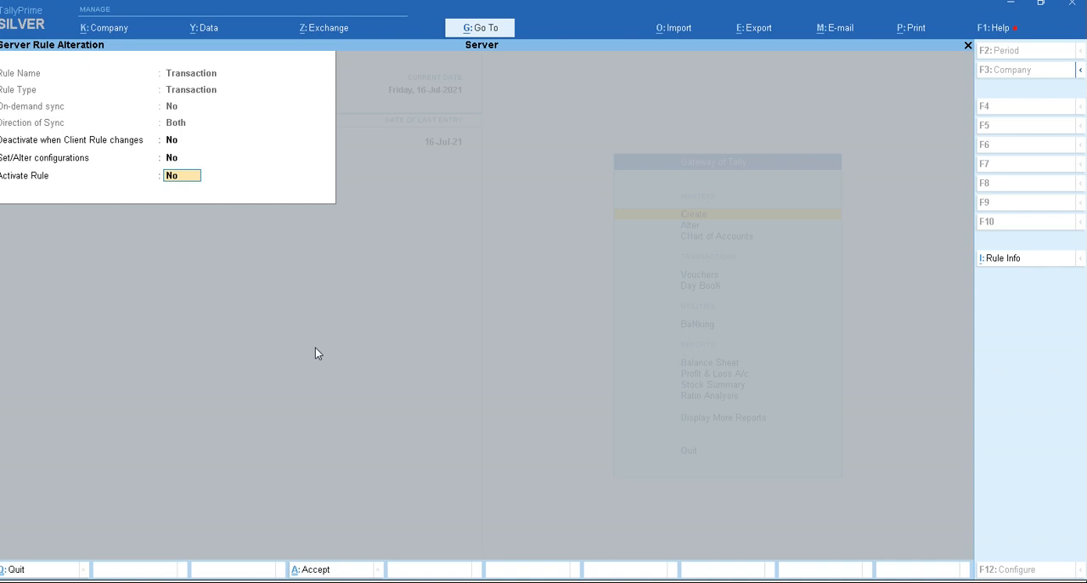
pyautogui.press('y')
pyautogui.press('y')
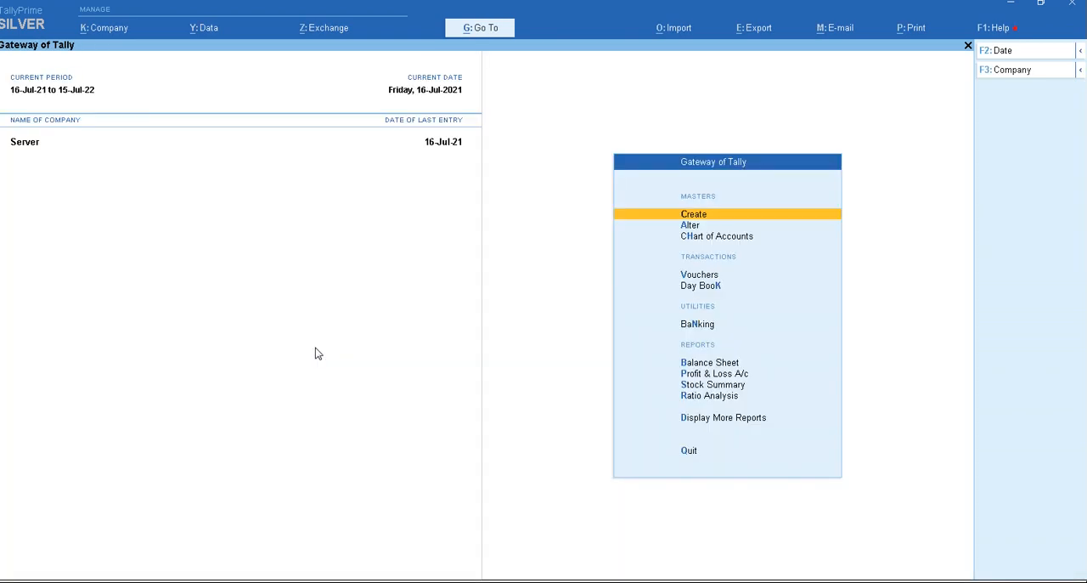
# - Alter the Server company's Transaction rule with Set/Alter configurations at Yes, and accept its send and receive configuration
pyautogui.hotkey('alt', 'z')
pyautogui.press('Down')
pyautogui.press('Return')
pyautogui.press('Return')
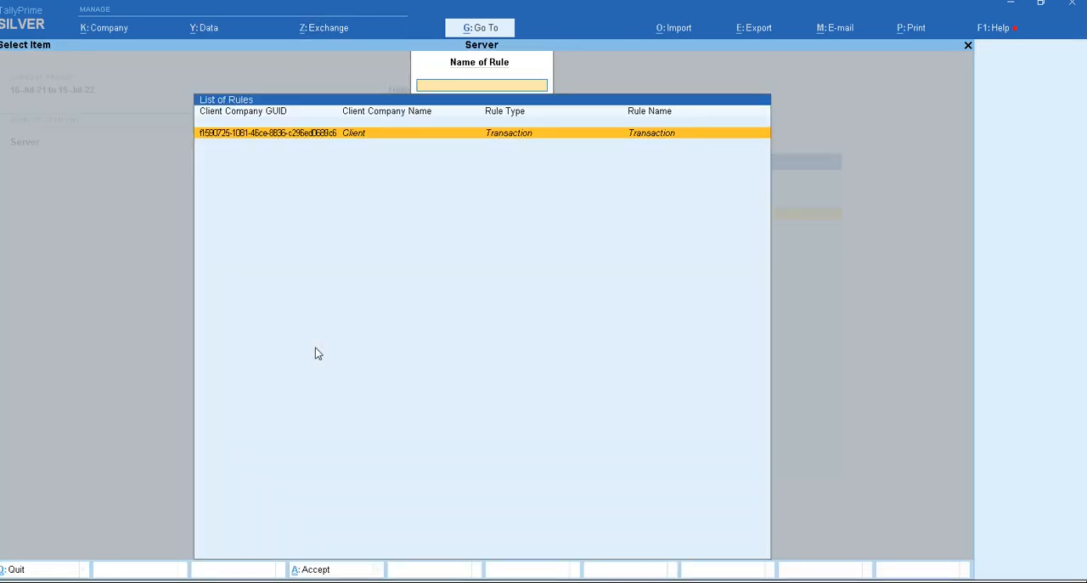
pyautogui.press('Return')
pyautogui.press('Return')
pyautogui.press('y')
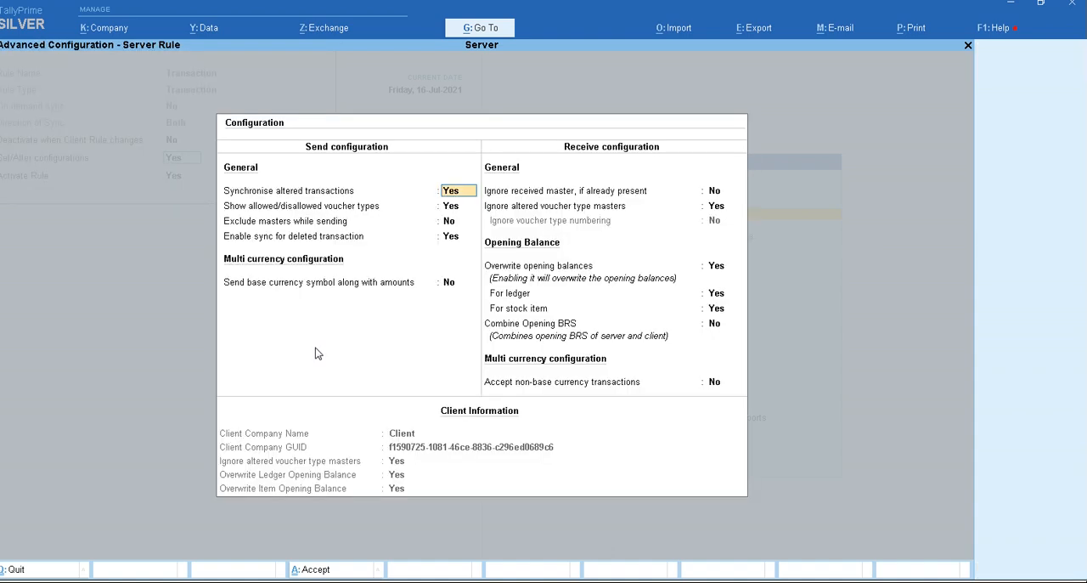
pyautogui.press('Return')
pyautogui.press('Return')
# - Keep Activate Rule at Yes, save the Transaction server rule and leave the list of rules
pyautogui.press('Return')
pyautogui.hotkey('ctrl', 'a')
pyautogui.press('Return')
pyautogui.press('Return')
pyautogui.press('Return')
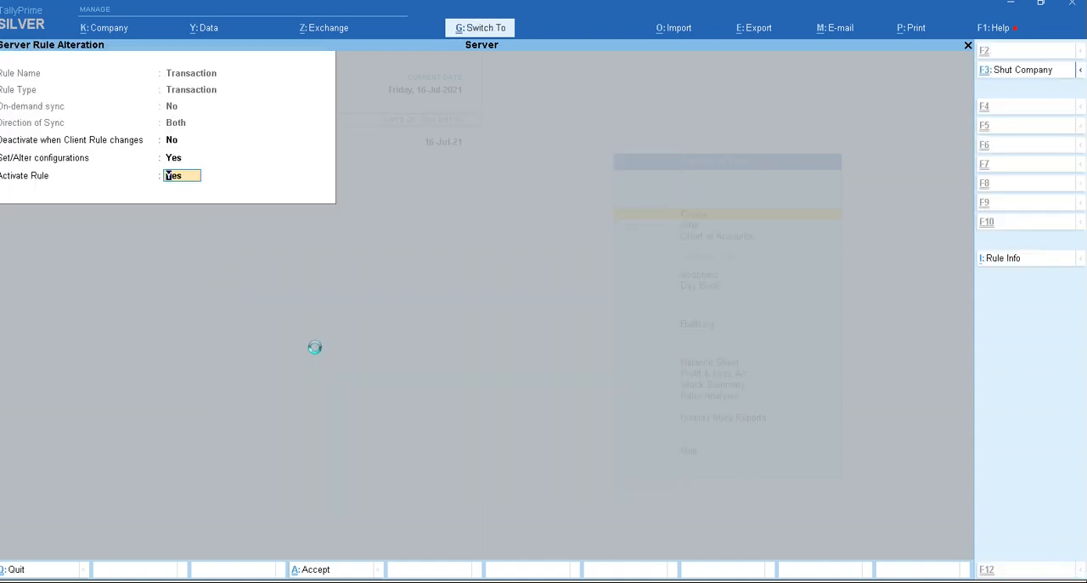
pyautogui.press('Return')
pyautogui.press('Escape')
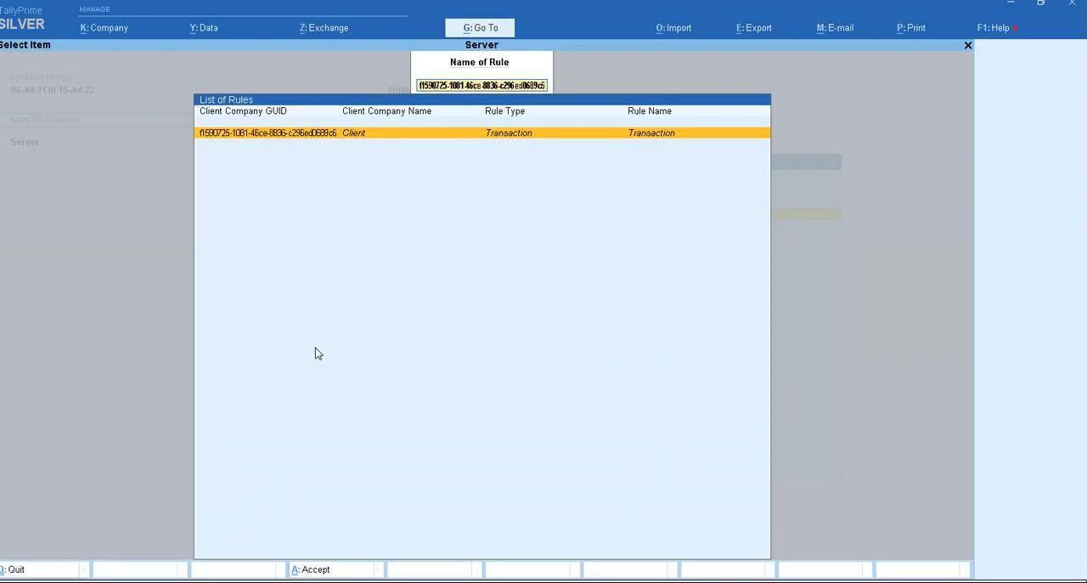
pyautogui.press('Escape')
pyautogui.press('Escape')
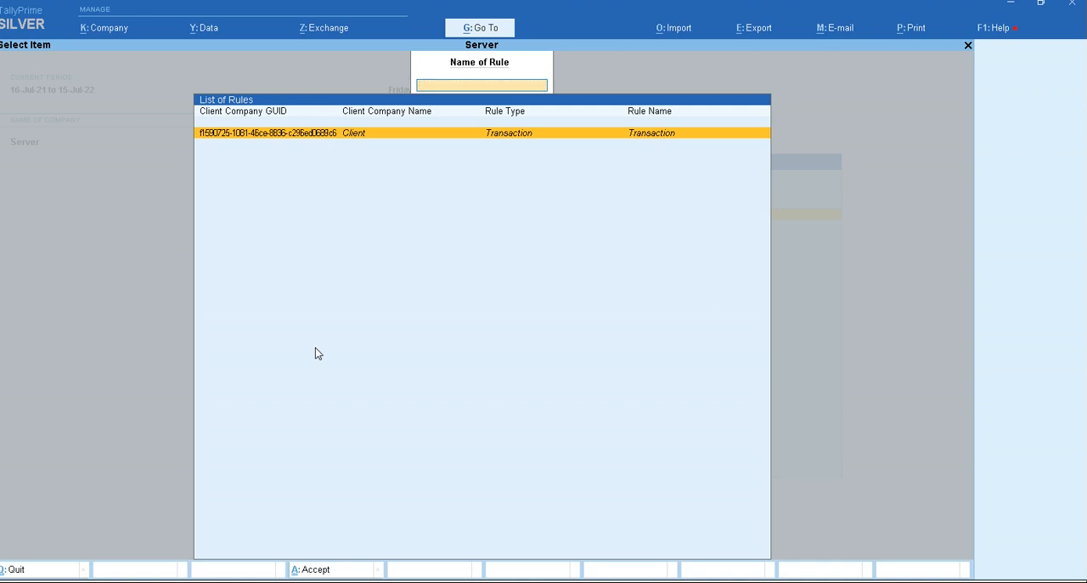
# - Switch to the Client company's TallyPrime instance and synchronise its data with the server
pyautogui.hotkey('alt', 'Tab')
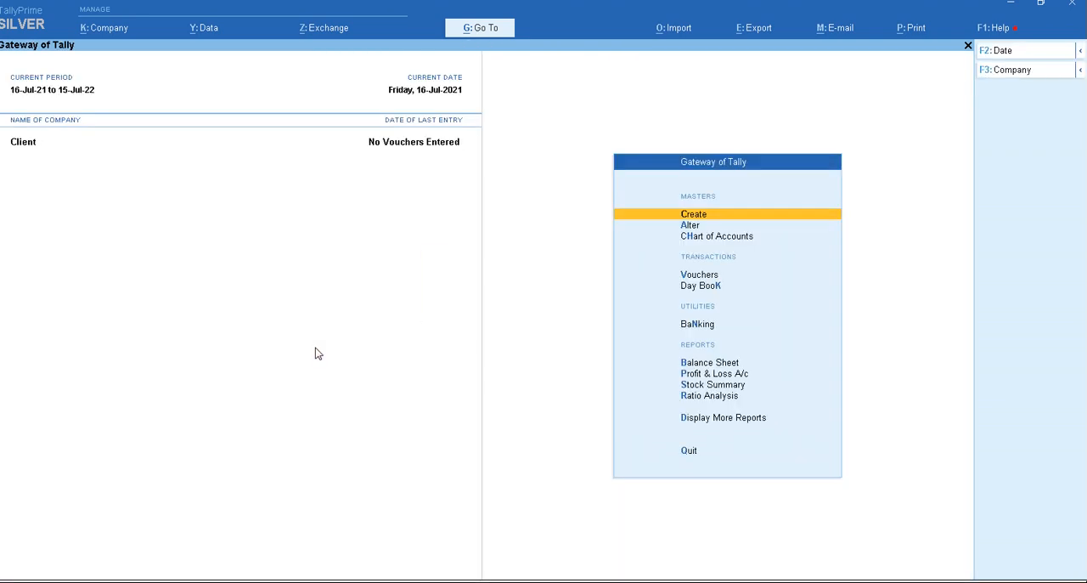
pyautogui.hotkey('alt', 'z')
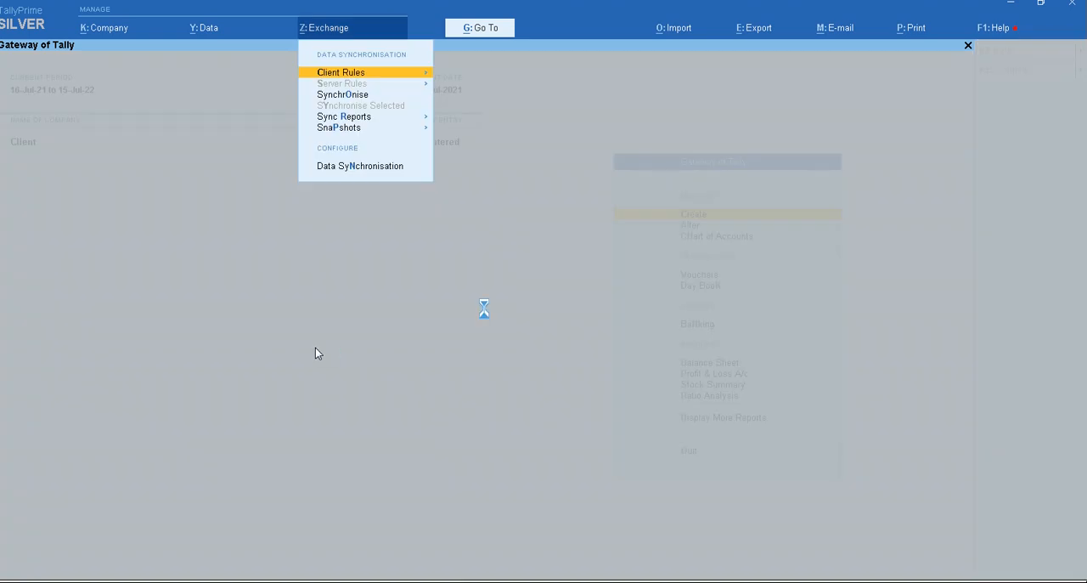
pyautogui.press('o')
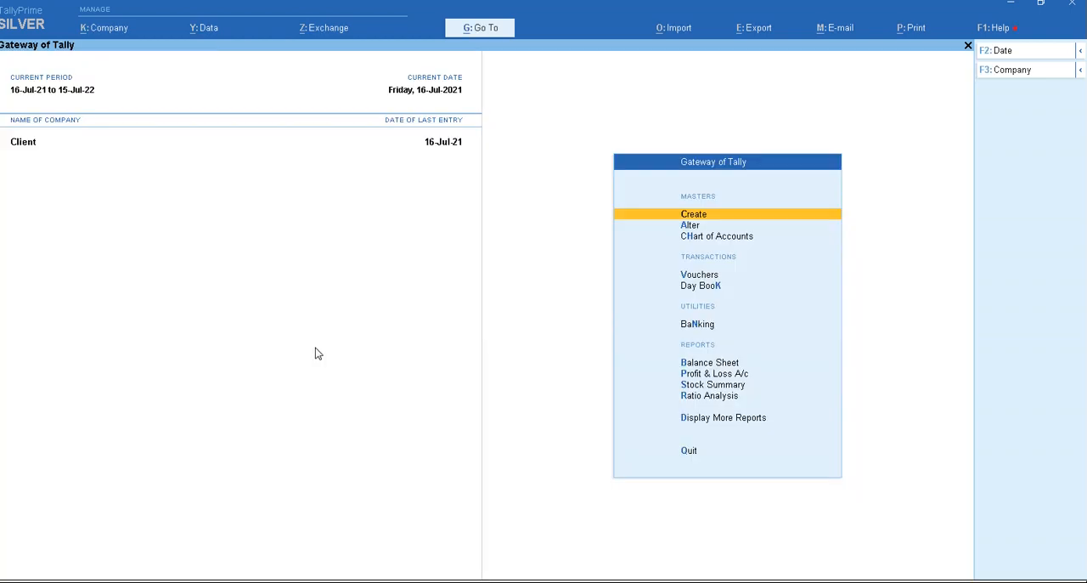
# - Open the Day Book in both the Client and Server companies and compare their payment vouchers
pyautogui.press('d')
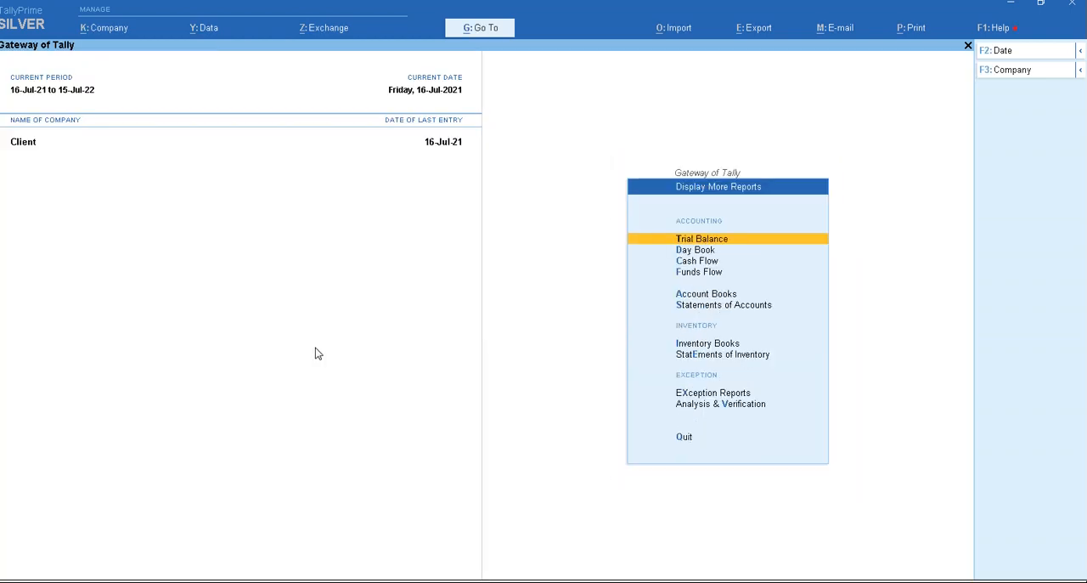
pyautogui.press('d')
pyautogui.hotkey('alt', 'Tab')
pyautogui.press('d')
pyautogui.press('d')
pyautogui.press('Down')
pyautogui.press('Up')
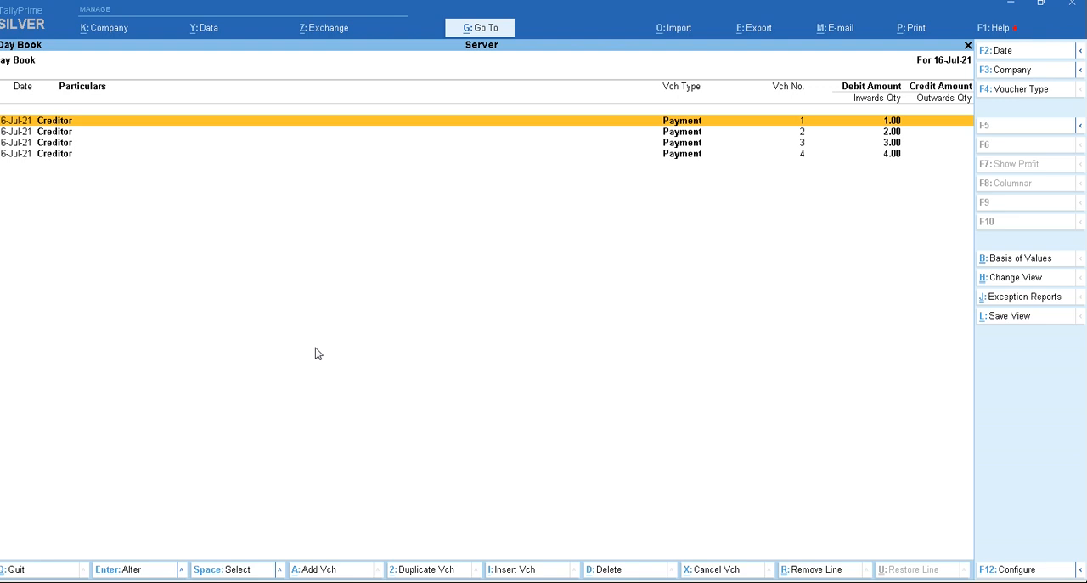
pyautogui.hotkey('alt', 'Tab')
pyautogui.hotkey('alt', 'Tab')
pyautogui.hotkey('alt', 'Tab')
pyautogui.hotkey('alt', 'Tab')
# - Delete the 1.00 and 2.00 payment vouchers from the Server company's Day Book
pyautogui.press('Return')
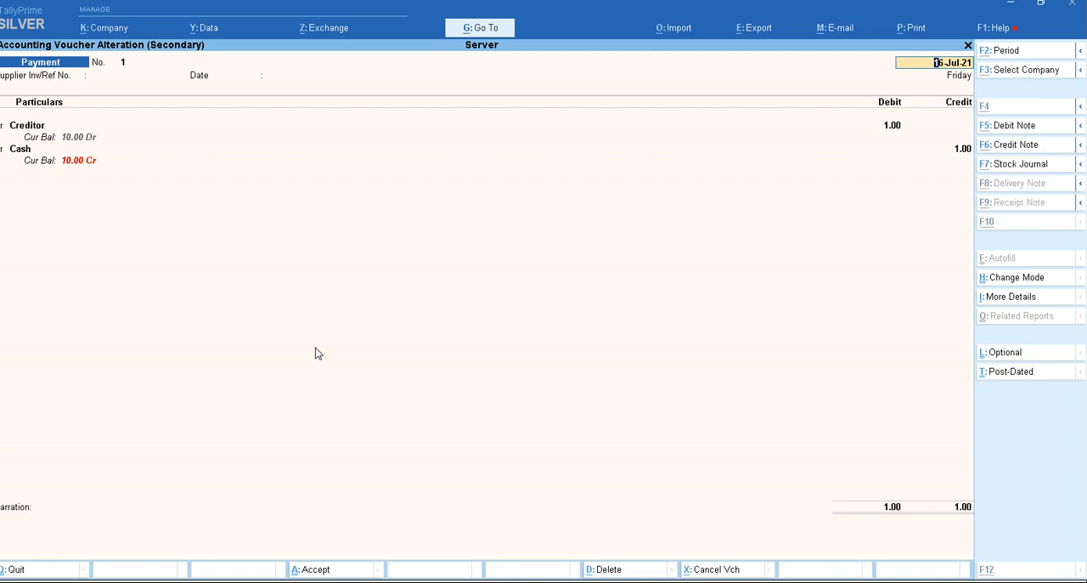
pyautogui.hotkey('alt', 'd')
pyautogui.press('Return')
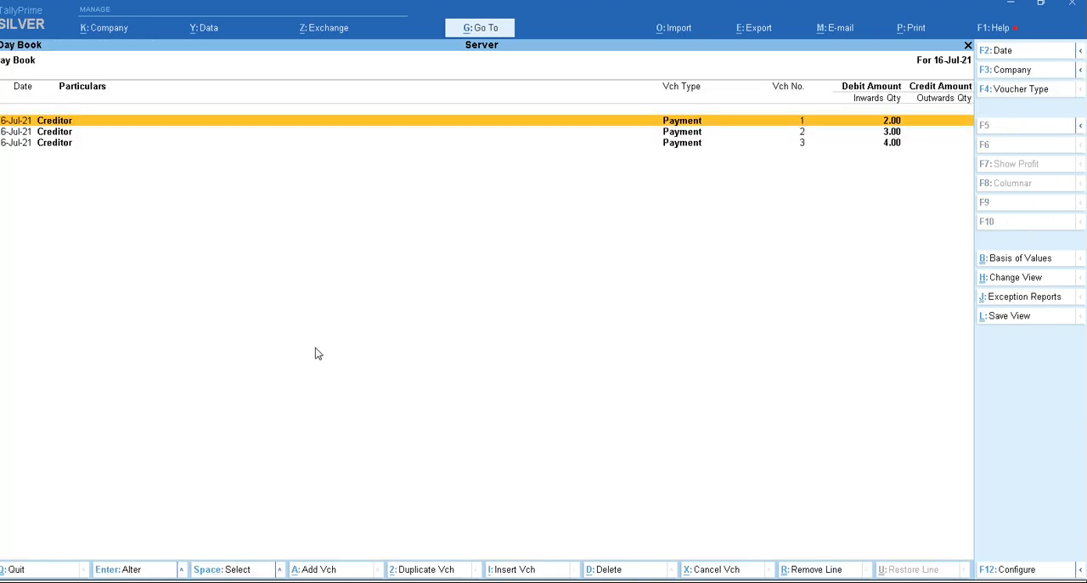
pyautogui.press('Return')
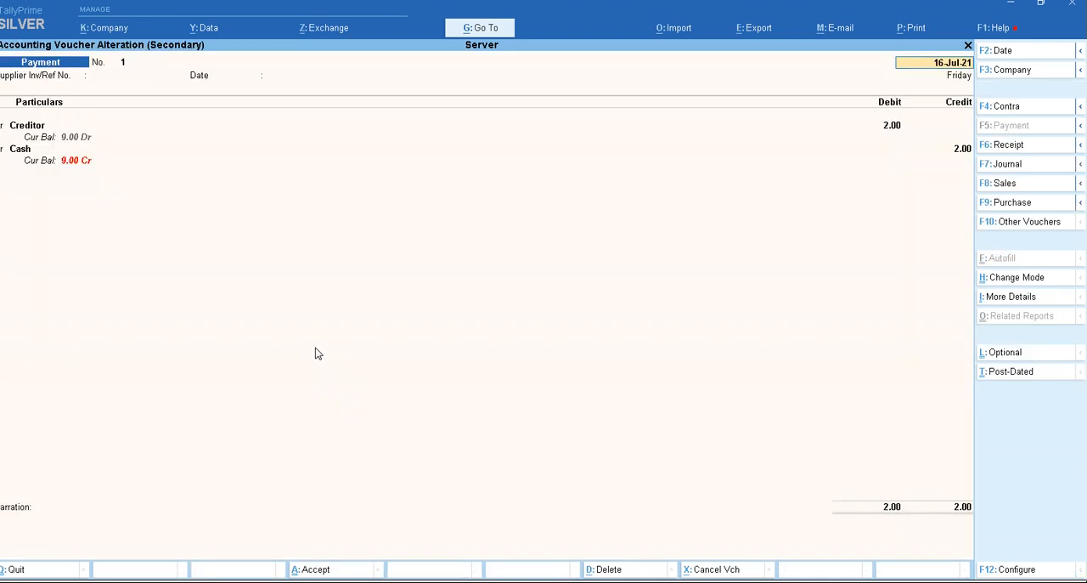
pyautogui.hotkey('alt', 'd')
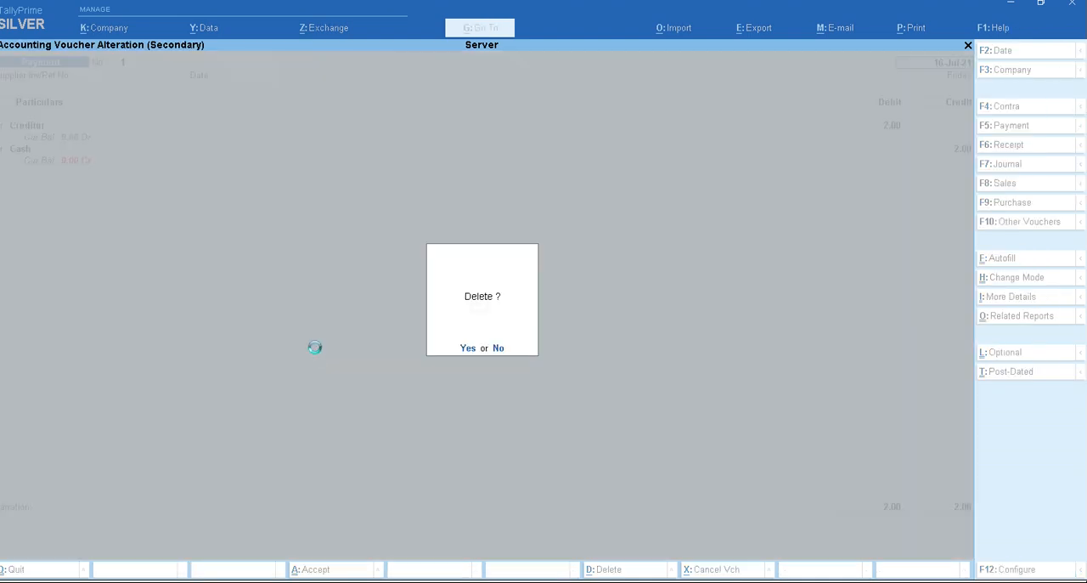
pyautogui.press('Return')
# - Compare the Day Books of both companies, then synchronise again from the Client company's instance
pyautogui.hotkey('alt', 'Tab')
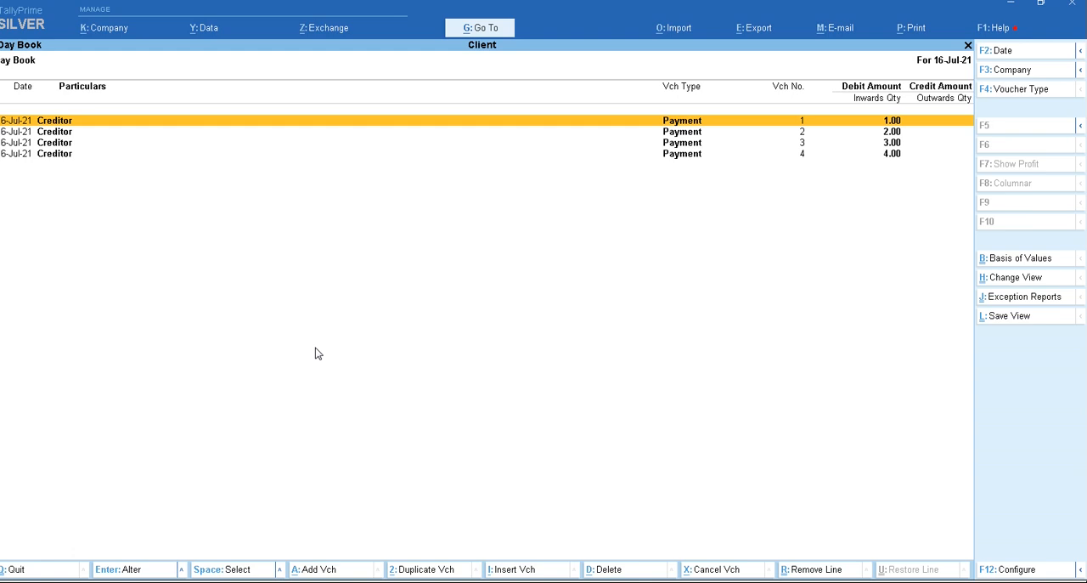
pyautogui.hotkey('alt', 'Tab')
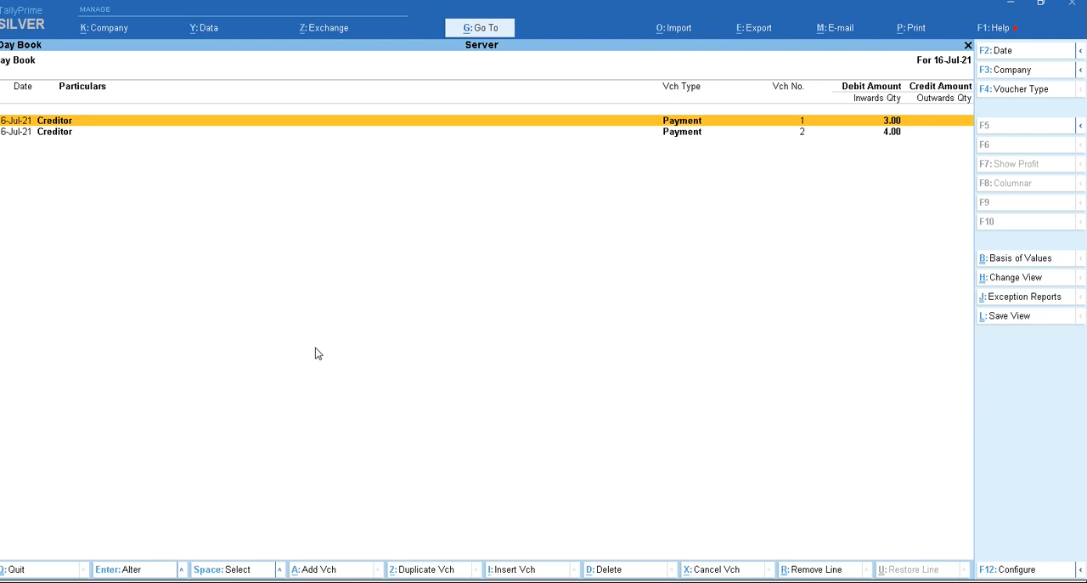
pyautogui.press('Down')
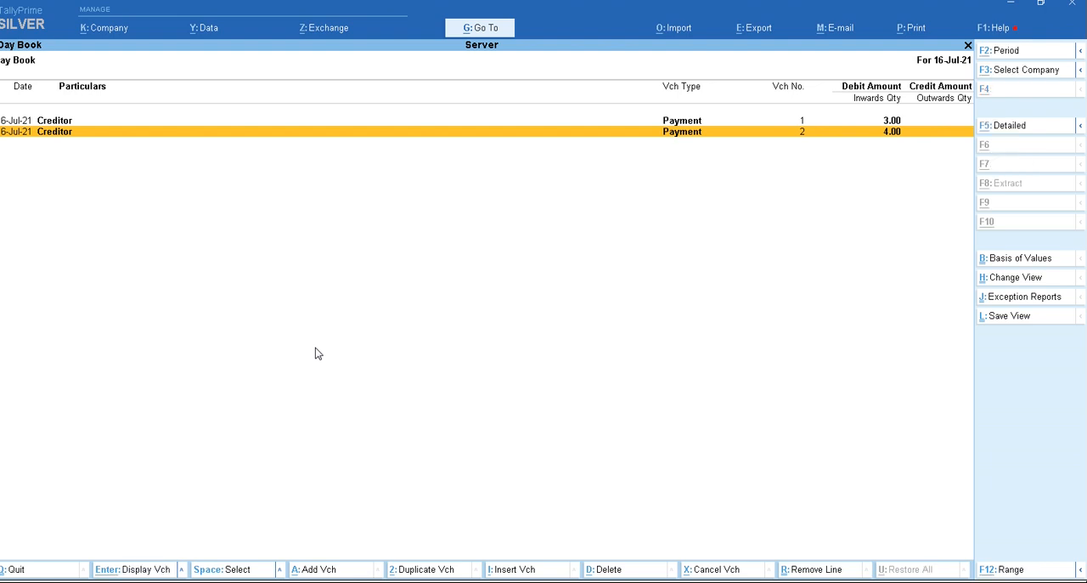
pyautogui.press('F3')
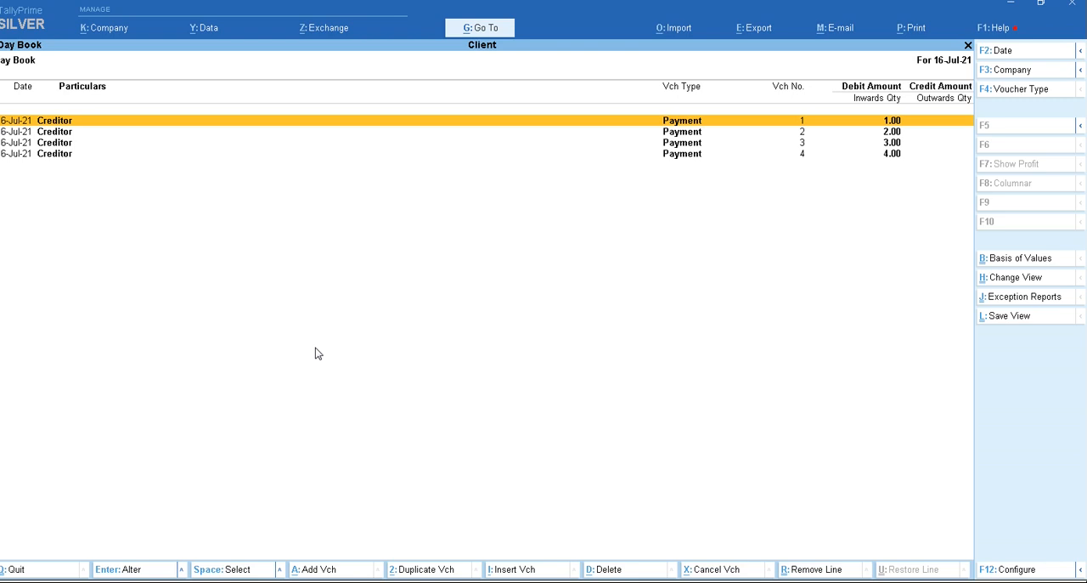
pyautogui.hotkey('alt', 'z')
pyautogui.press('o')
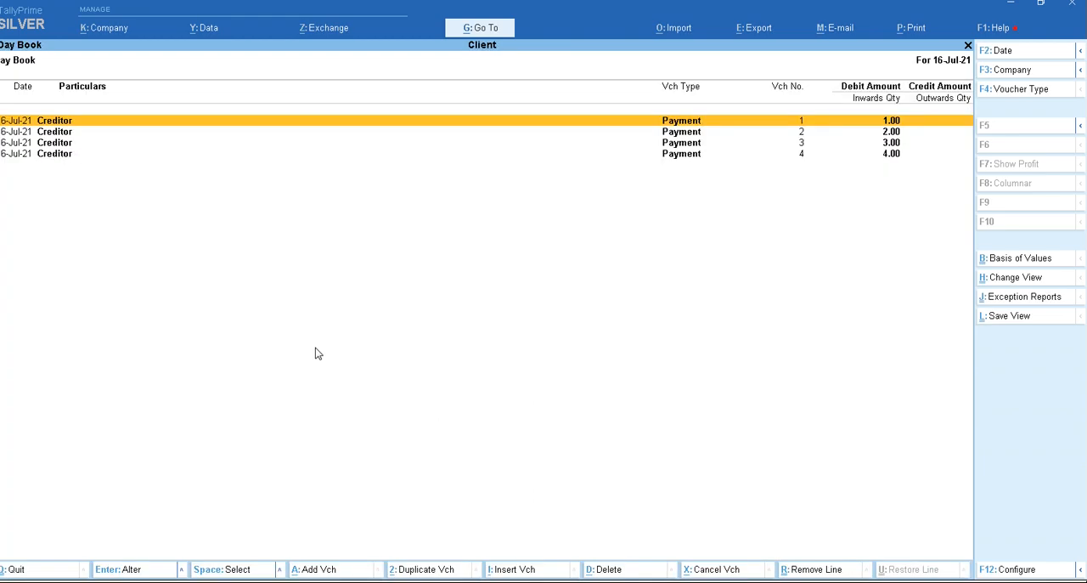
# - Switch to the Server company's instance, check its Day Book for the current period and return to the Gateway of Tally
pyautogui.hotkey('alt', 'Tab')
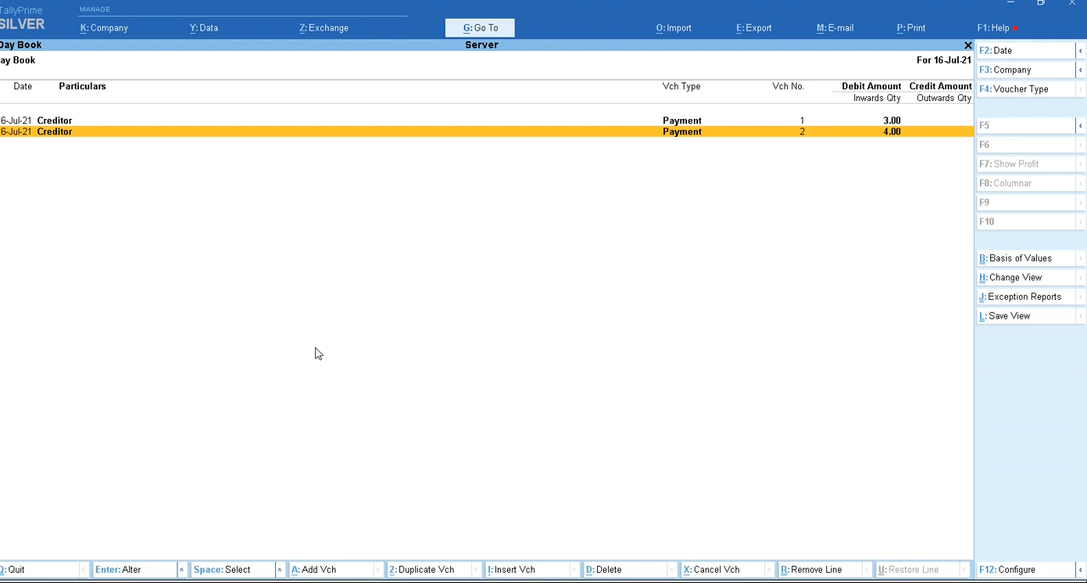
pyautogui.hotkey('alt', 'F2')
pyautogui.press('space')
pyautogui.press('Return')
pyautogui.press('Return')
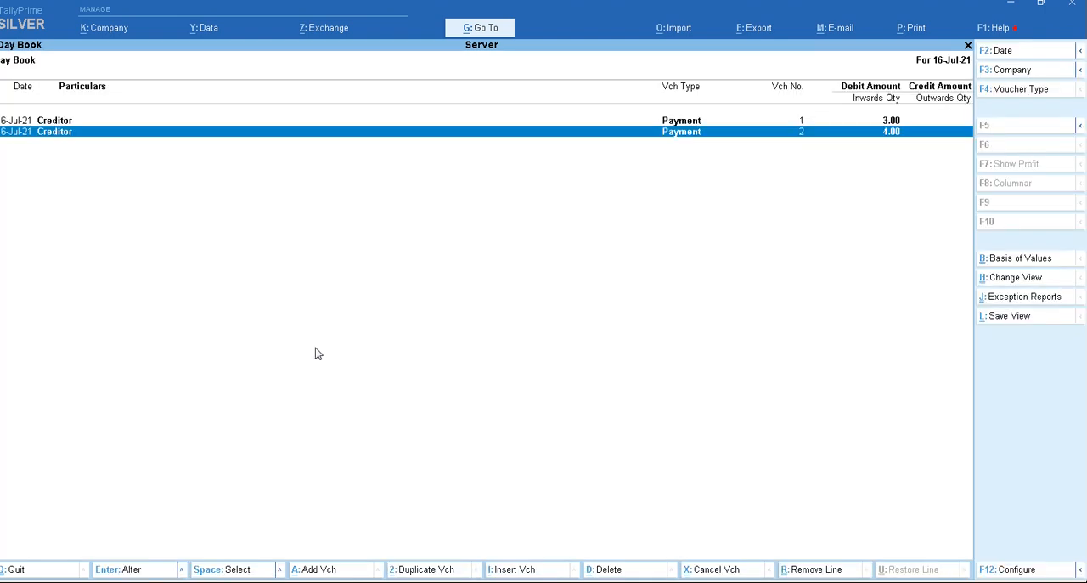
pyautogui.press('Escape')
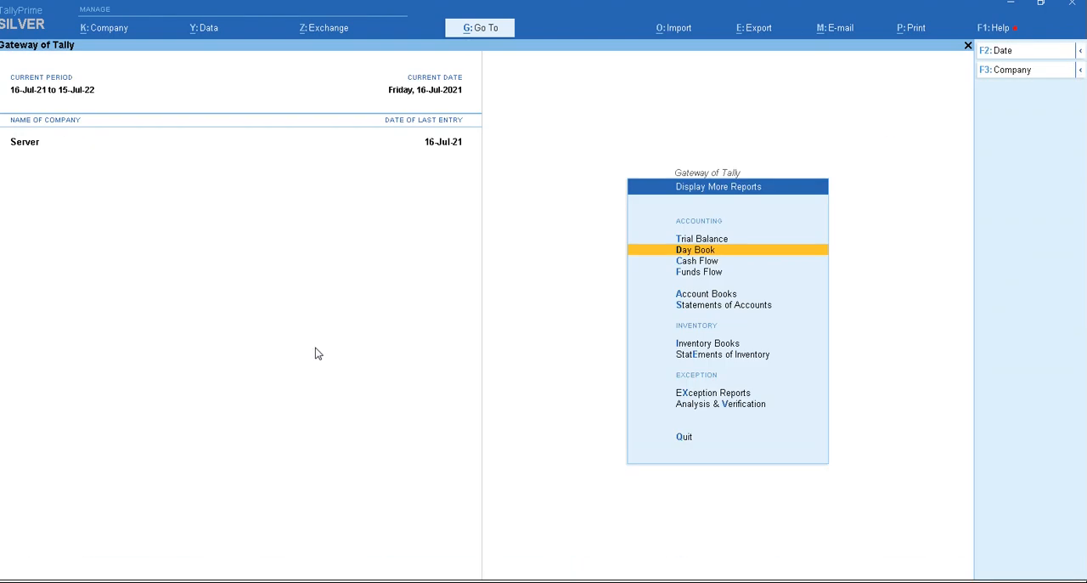
pyautogui.press('Escape')
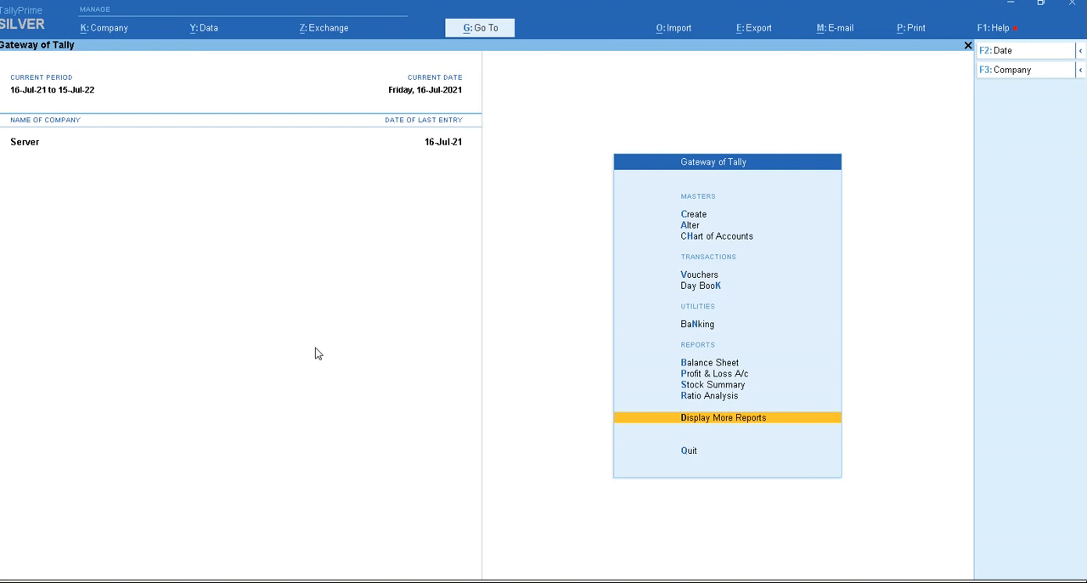
# - Examine the troubleshooting event log in the Server company's instance and close it
pyautogui.press('F1')
pyautogui.press('Down')
pyautogui.press('Down')
pyautogui.press('Down')
pyautogui.press('Down')
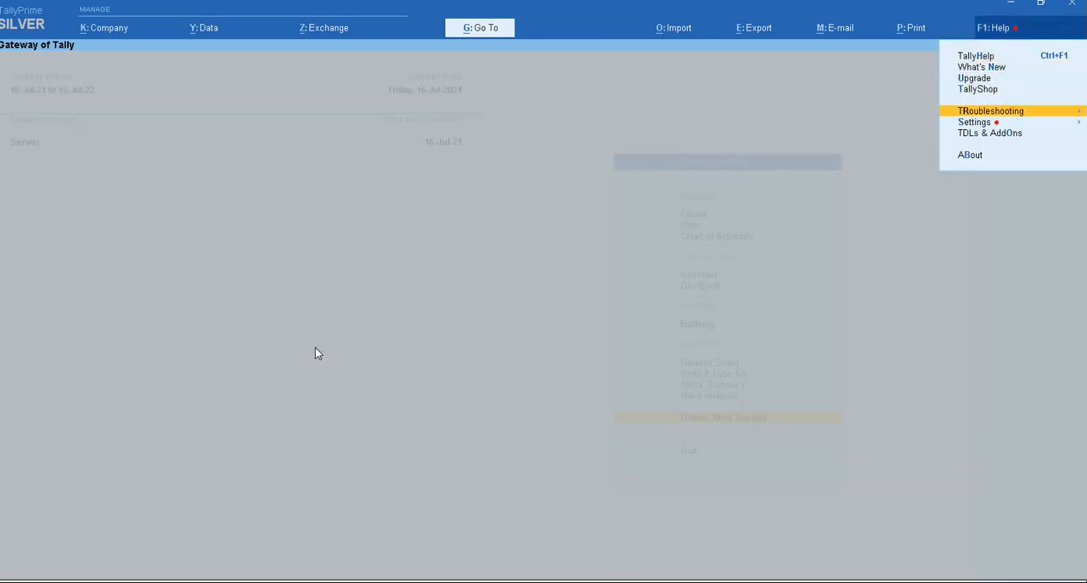
pyautogui.press('Return')
pyautogui.press('Return')
pyautogui.press('Down')
pyautogui.press('Up')
pyautogui.press('Escape')
# - Examine the synchronisation entries in the Client company's event log, then close the log
pyautogui.press('F1')
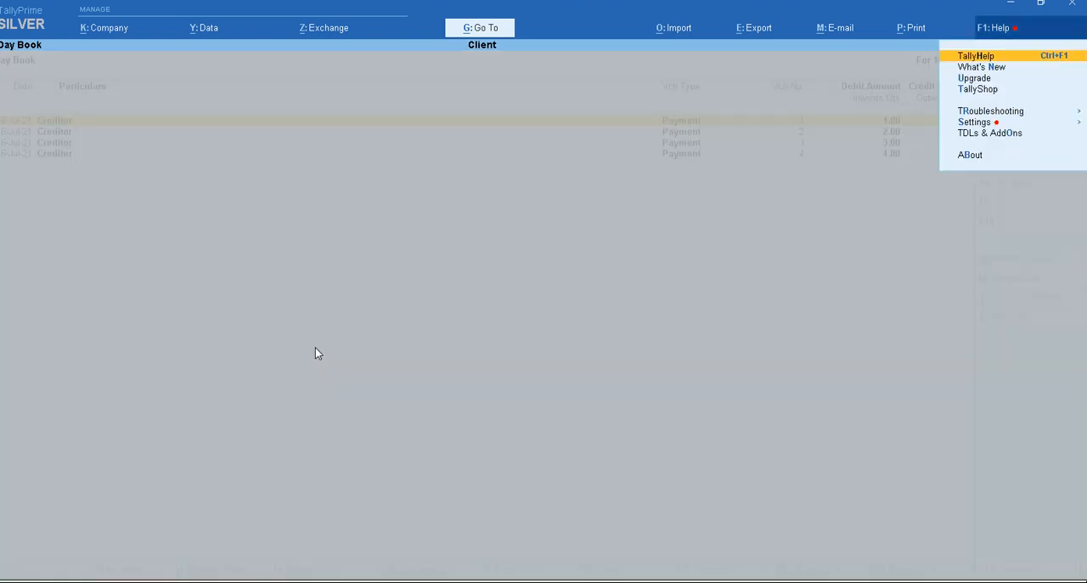
pyautogui.press('r')
pyautogui.press('Return')
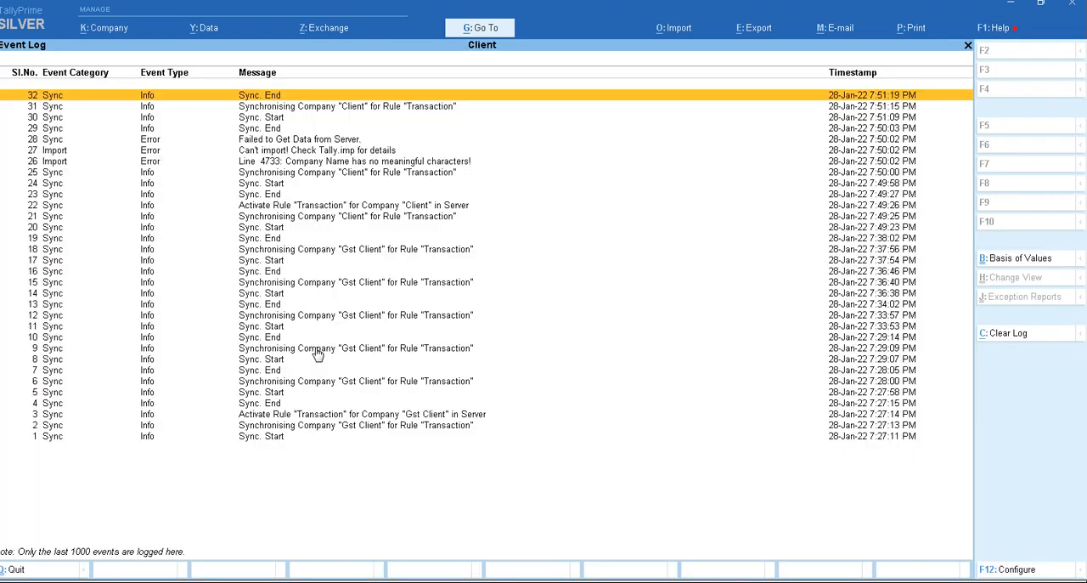
pyautogui.press('Down')
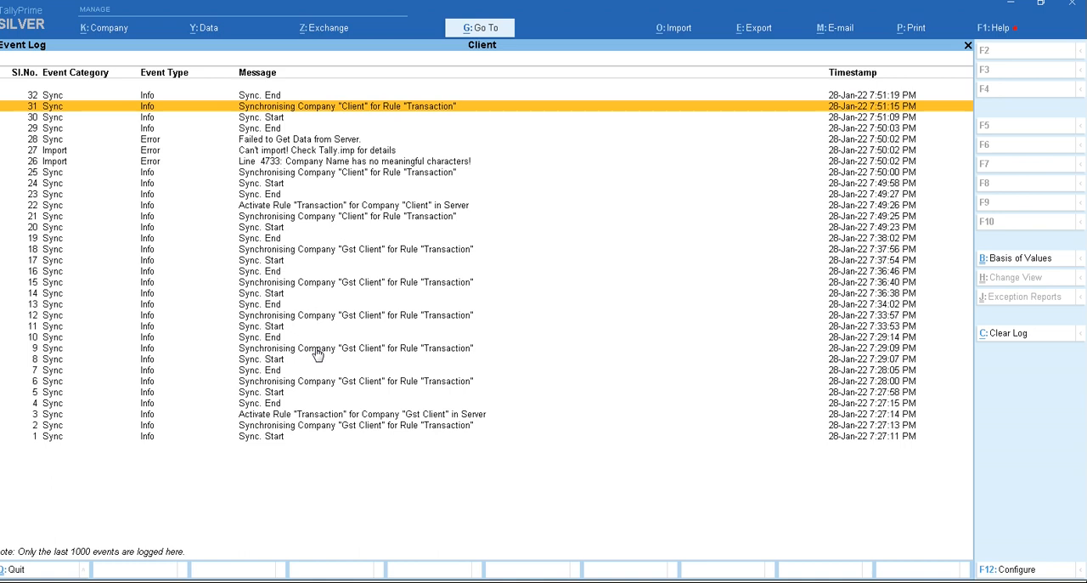
pyautogui.press('Down')
pyautogui.press('Down')
pyautogui.press('Down')
pyautogui.press('Escape')
pyautogui.press('Escape')
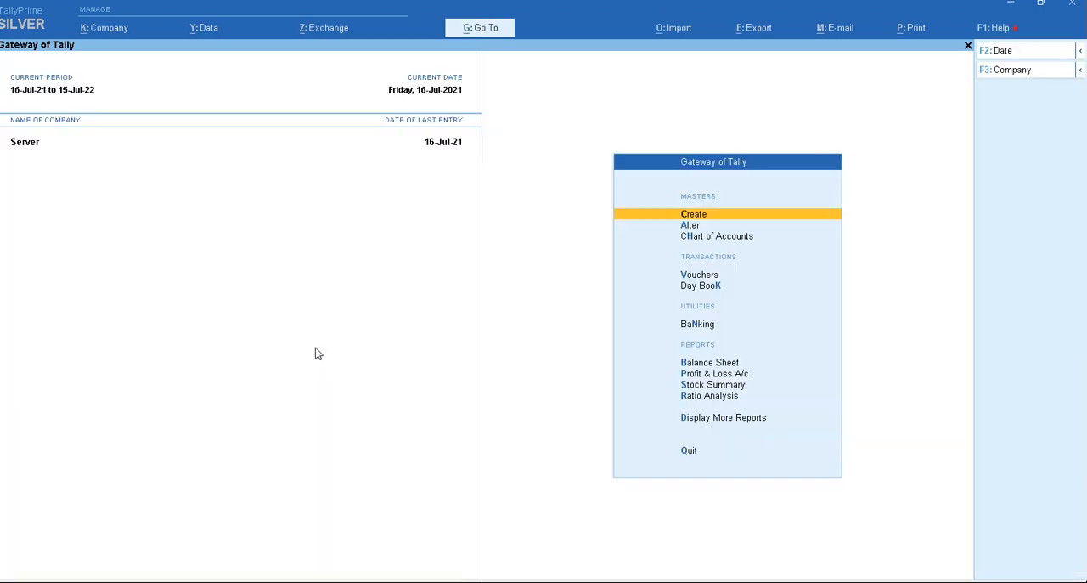
# - Check the Server company's Day Book, then run Synchronise from the Client company's instance
pyautogui.press('k')
pyautogui.hotkey('alt', 'Tab')
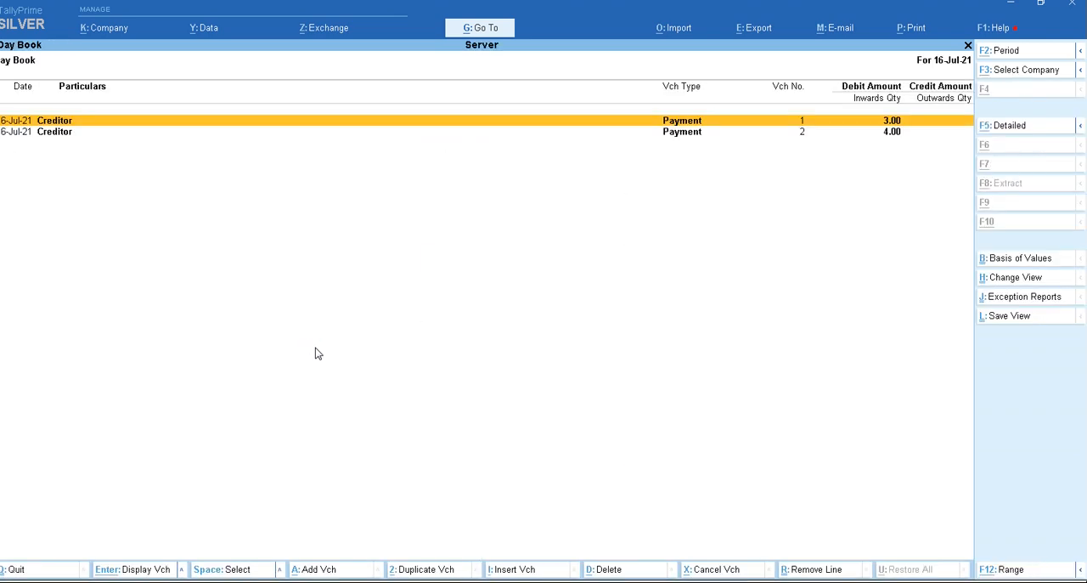
pyautogui.hotkey('alt', 'z')
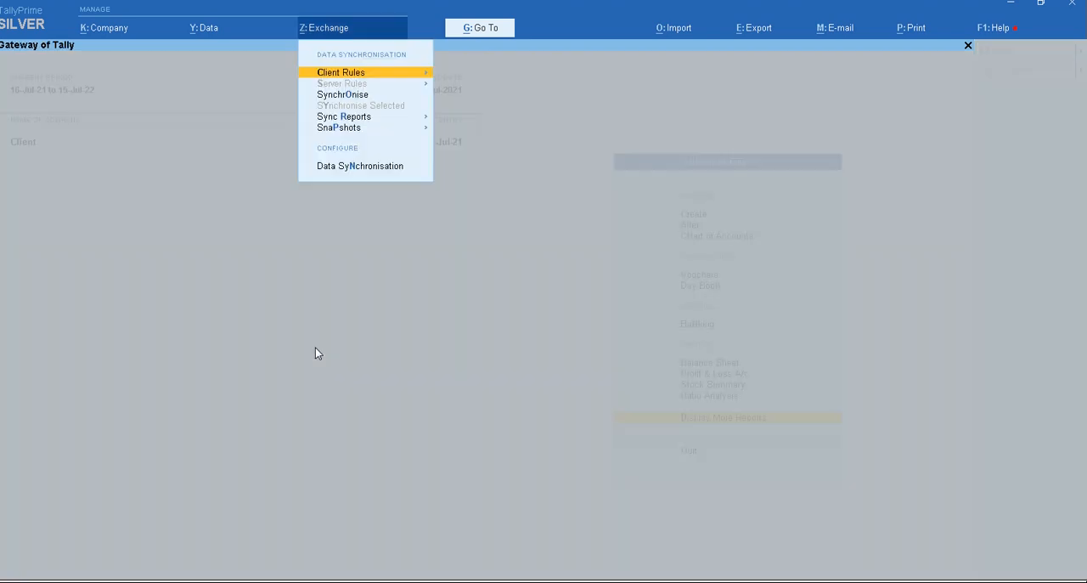
pyautogui.press('Down')
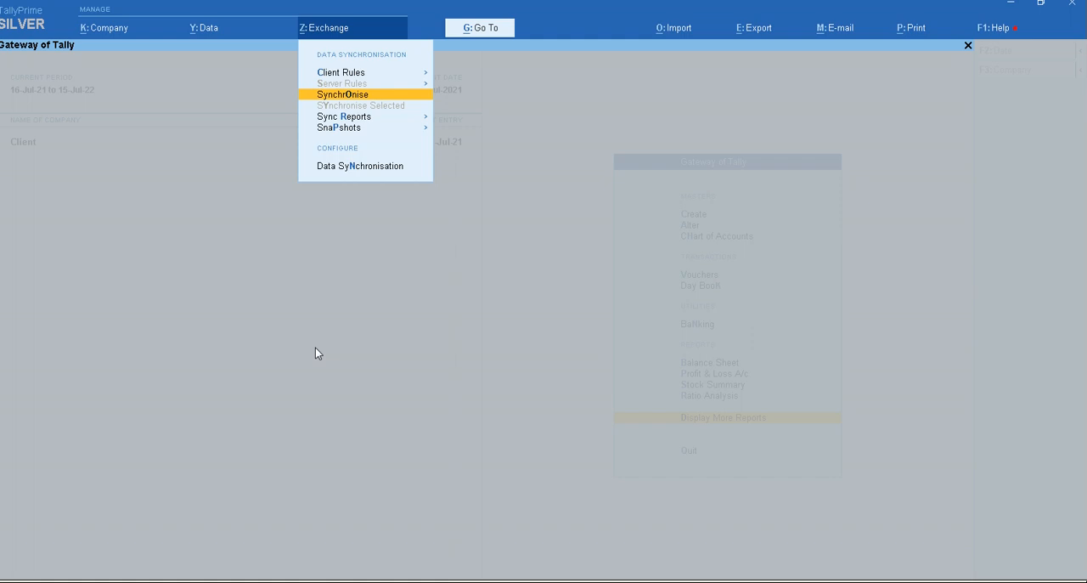
pyautogui.press('Return')
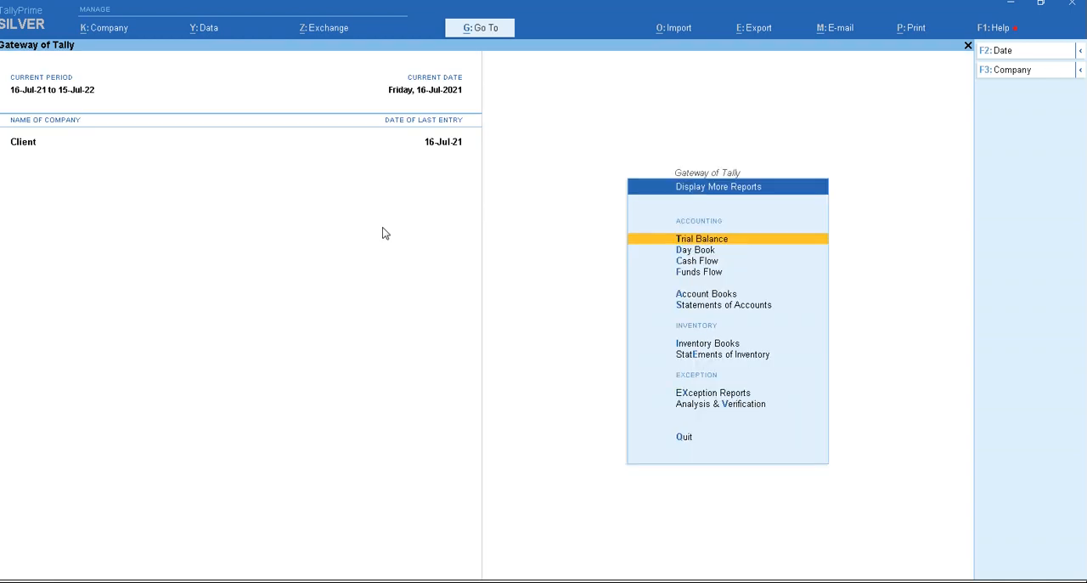
# - Examine the general and banking import configuration settings in the Server company's instance, then close them
pyautogui.press('d')
pyautogui.press('Escape')
pyautogui.press('Escape')
pyautogui.press('Escape')
pyautogui.press('n')
pyautogui.hotkey('alt', 'o')
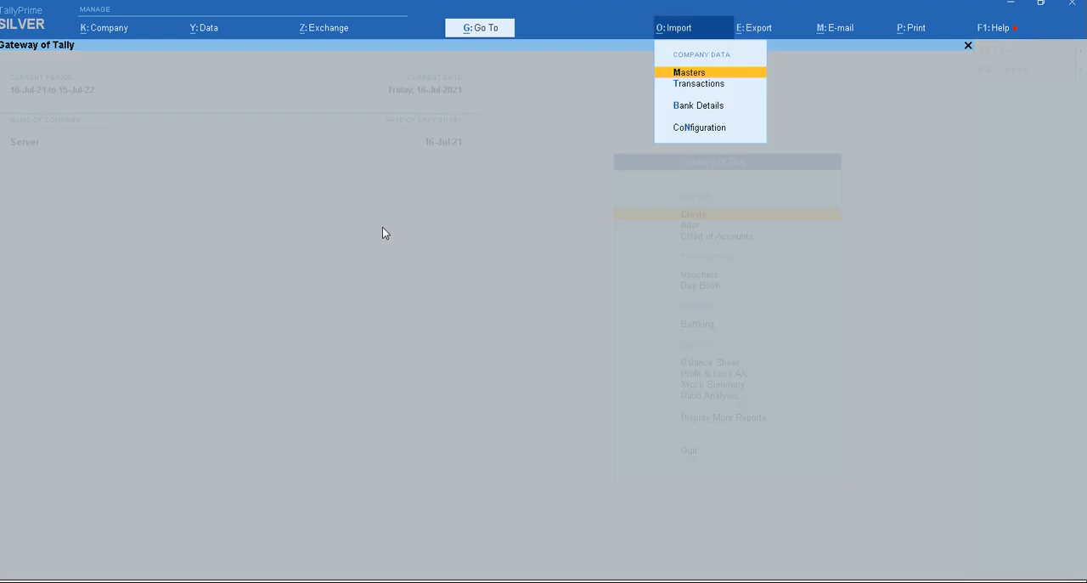
pyautogui.press('Return')
pyautogui.press('Escape')
pyautogui.press('Escape')
pyautogui.press('Escape')
pyautogui.press('n')
pyautogui.hotkey('alt', 'o')
pyautogui.press('n')
pyautogui.press('Down')
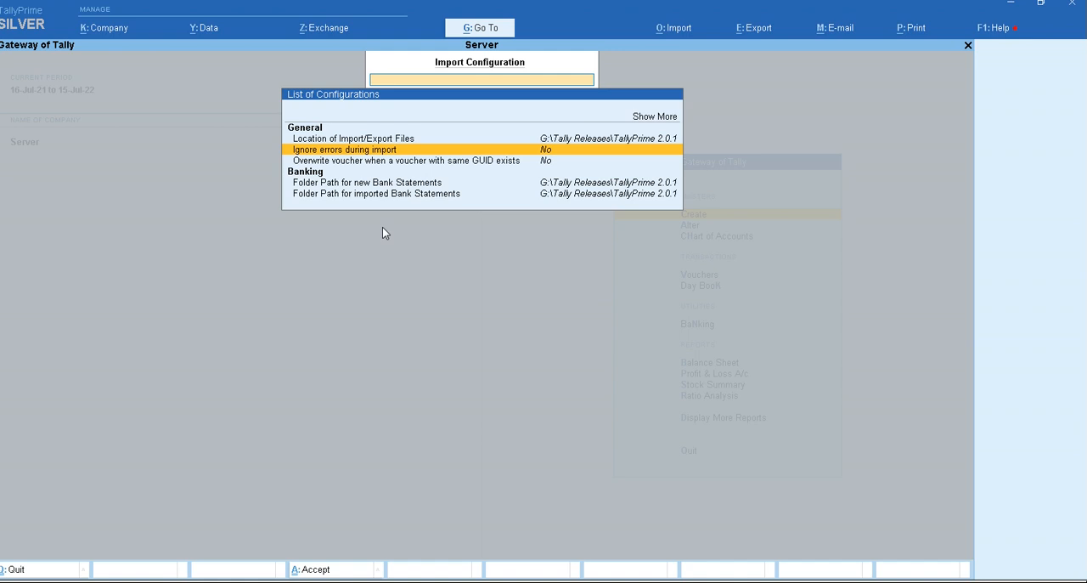
pyautogui.press('Escape')
# - Switch to the Client company's instance, examine its import configuration settings and close them
pyautogui.press('d')
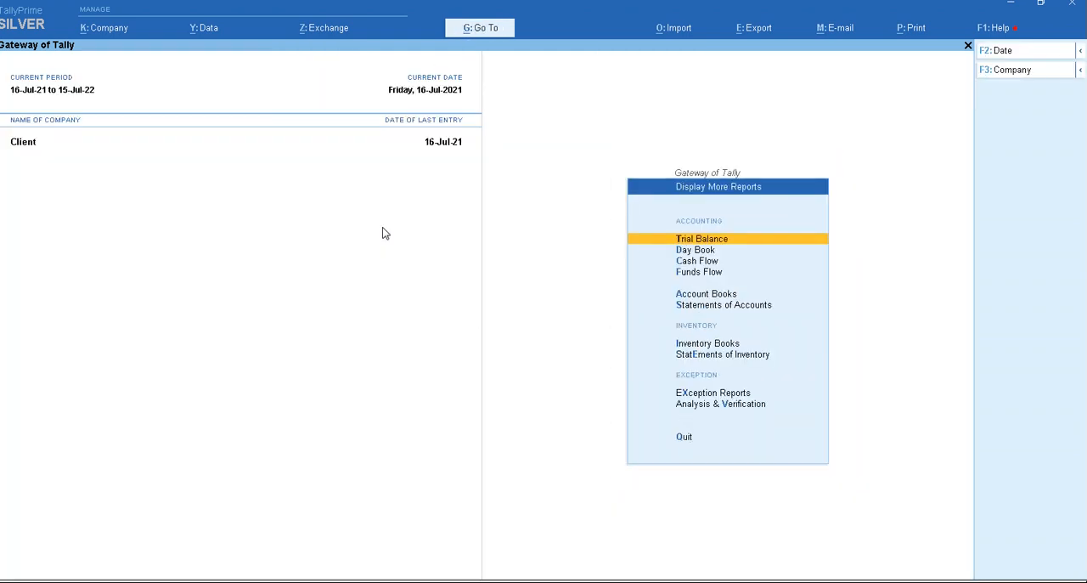
pyautogui.hotkey('alt', 'o')
pyautogui.press('n')
pyautogui.press('Down')
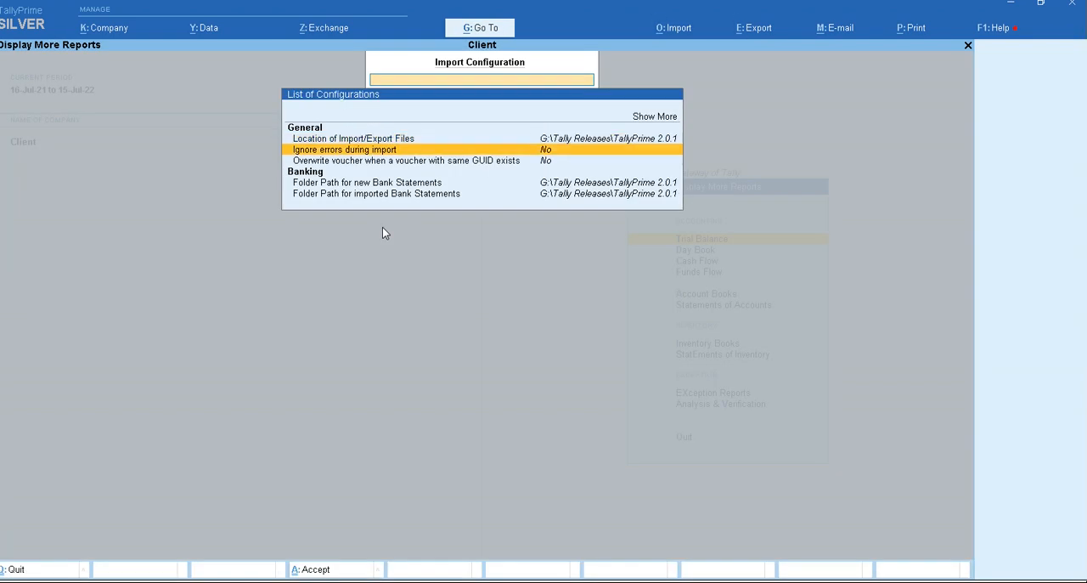
pyautogui.press('Escape')
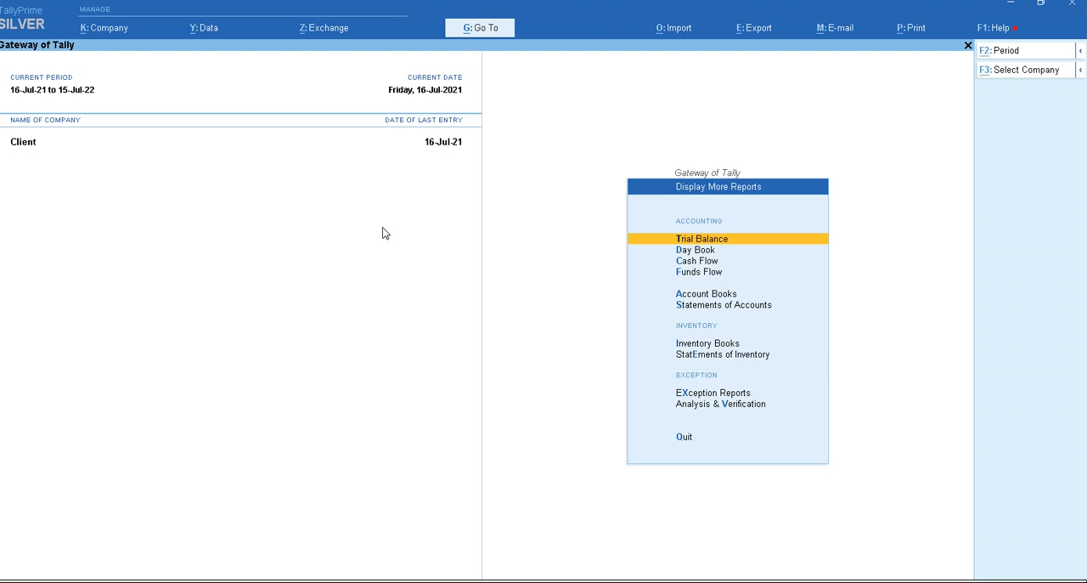
# - Synchronise once more from the Client company's instance and check the result in the Server company's Day Book
pyautogui.hotkey('alt', 'z')
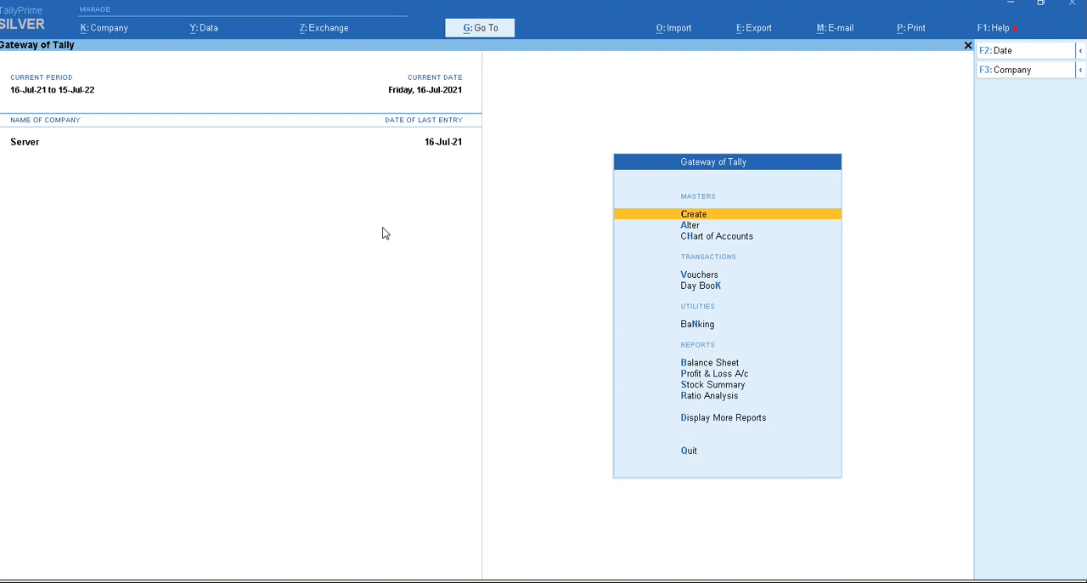
pyautogui.press('k')
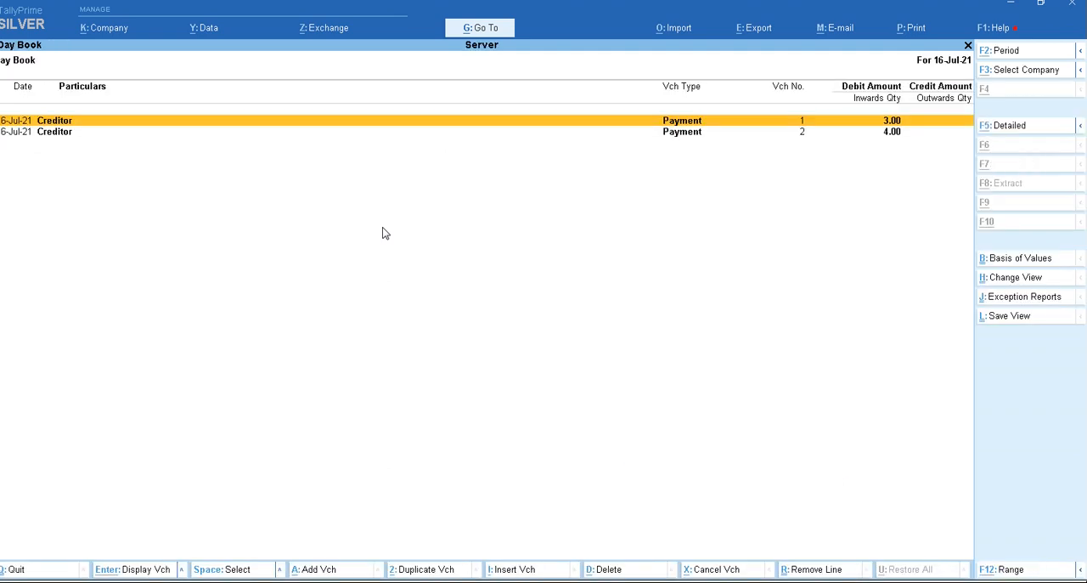
pyautogui.hotkey('alt', 'Tab')
# - Open the Client company's Day Book and re-save payment voucher no. 1 with its On Account bill reference
pyautogui.press('d')
pyautogui.press('Return')
pyautogui.press('Return')
pyautogui.press('Return')
pyautogui.press('Return')
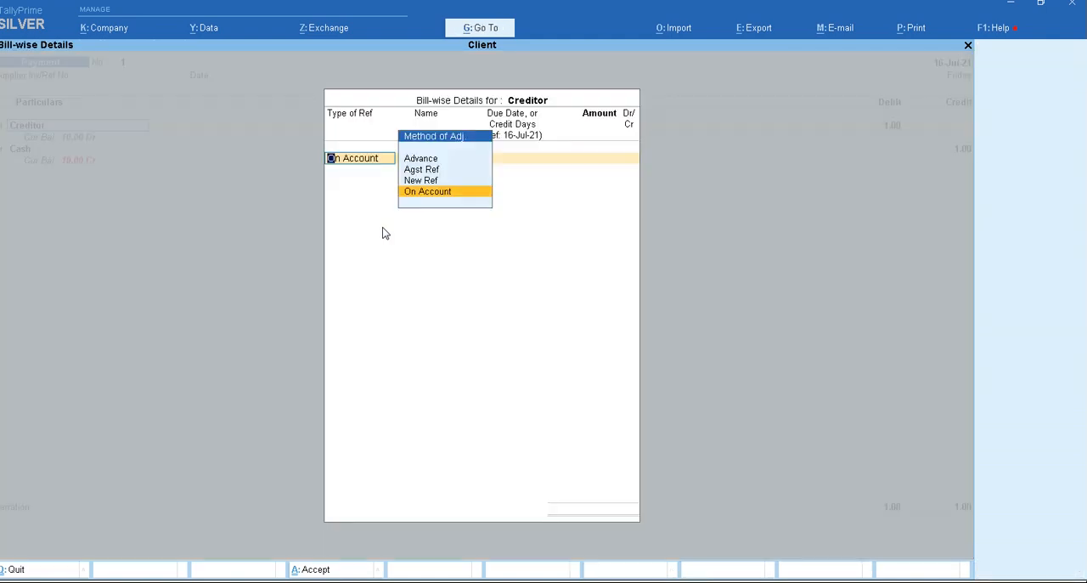
pyautogui.press('Return')
pyautogui.press('Return')
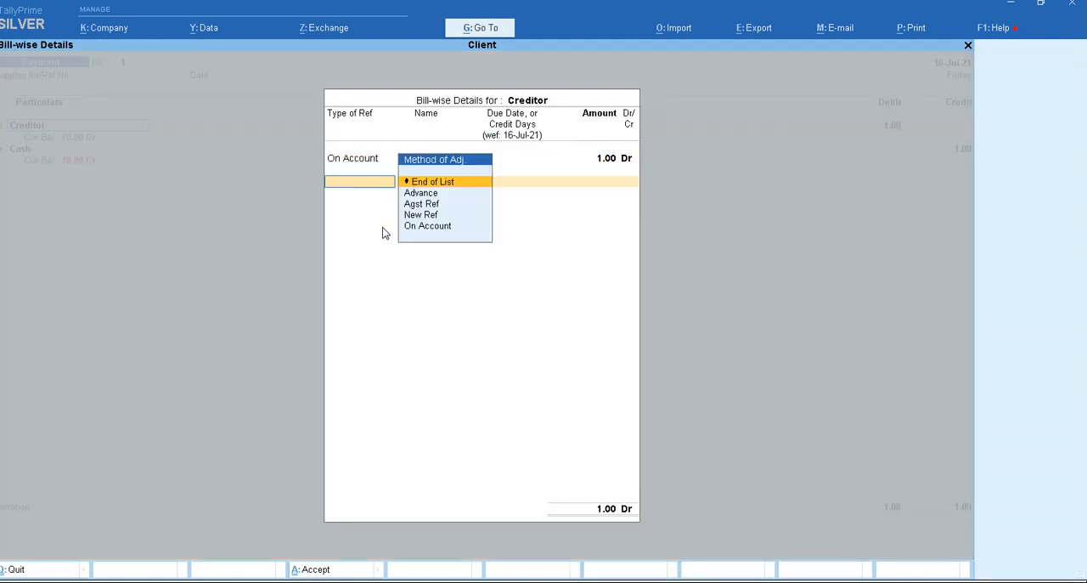
pyautogui.press('Return')
pyautogui.press('Return')
pyautogui.press('Return')
pyautogui.press('Return')
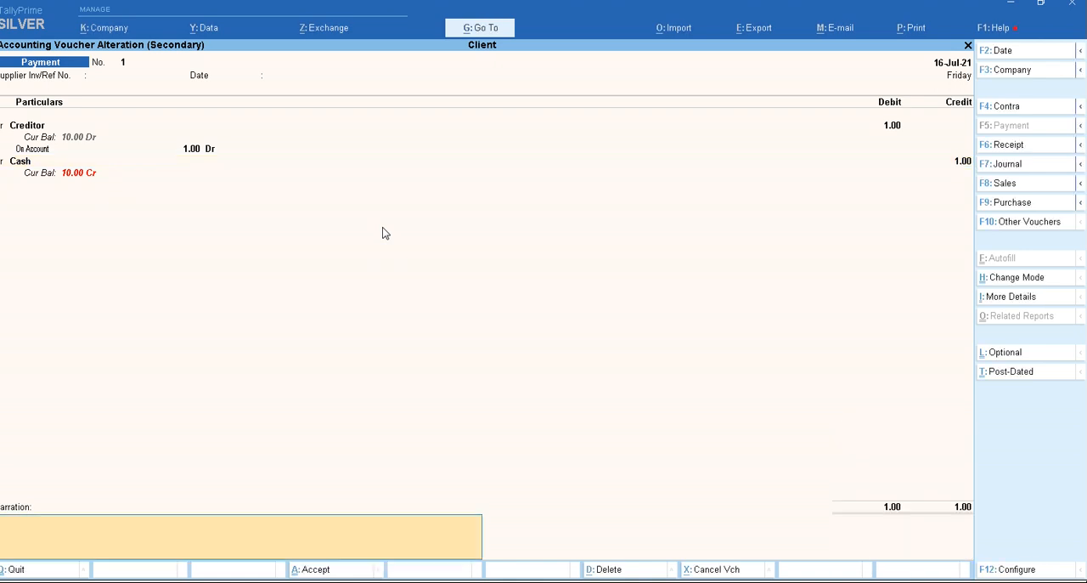
pyautogui.press('Return')
# - Re-save the Client company's payment voucher no. 2 with its On Account bill reference
pyautogui.press('Return')
pyautogui.press('Down')
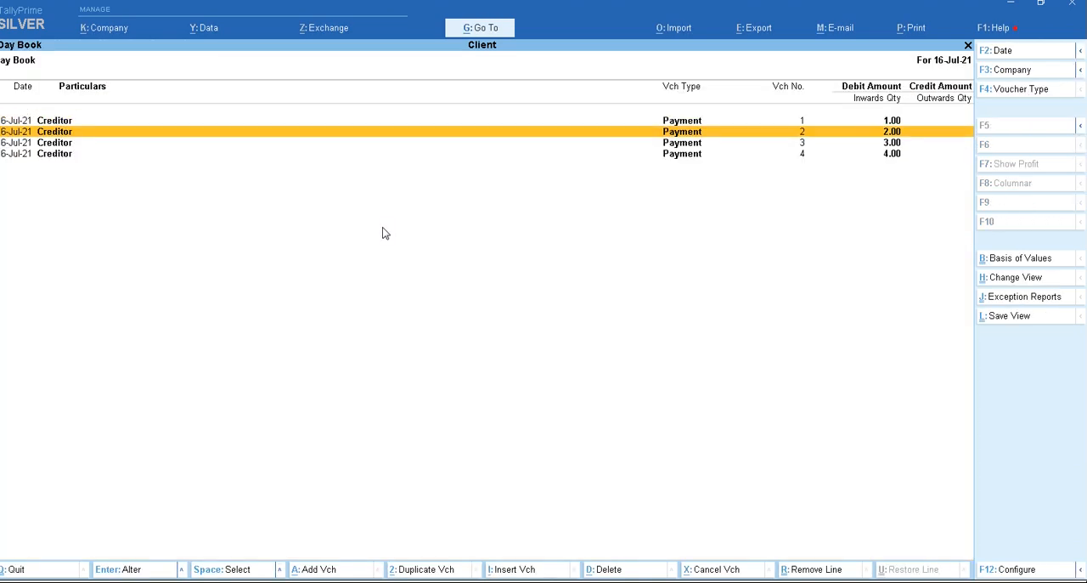
pyautogui.press('Return')
pyautogui.press('Return')
pyautogui.press('Return')
pyautogui.press('Return')
pyautogui.press('Return')
pyautogui.press('Return')
pyautogui.press('Return')
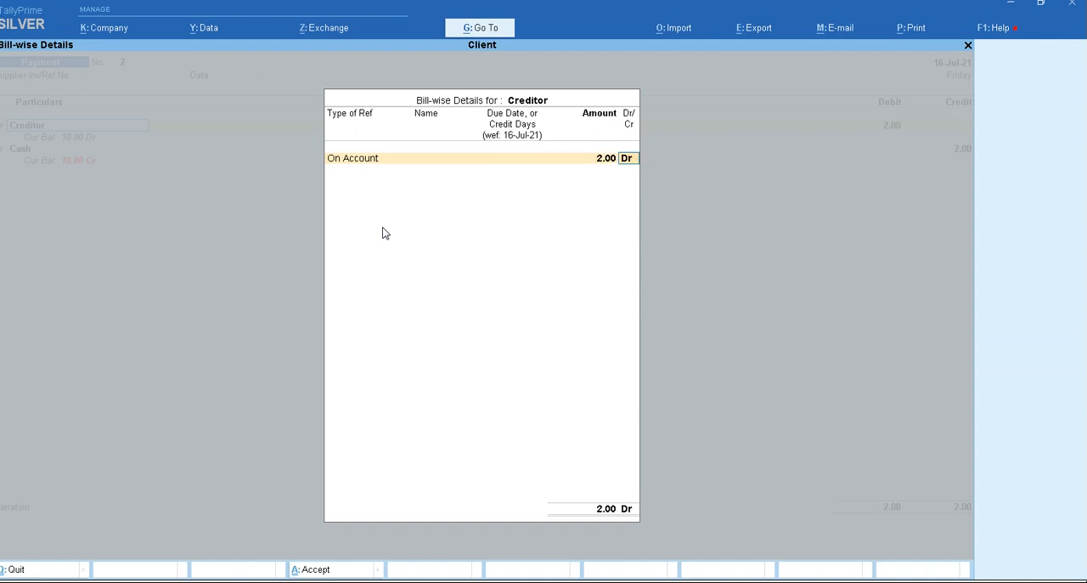
pyautogui.press('Return')
pyautogui.press('Return')
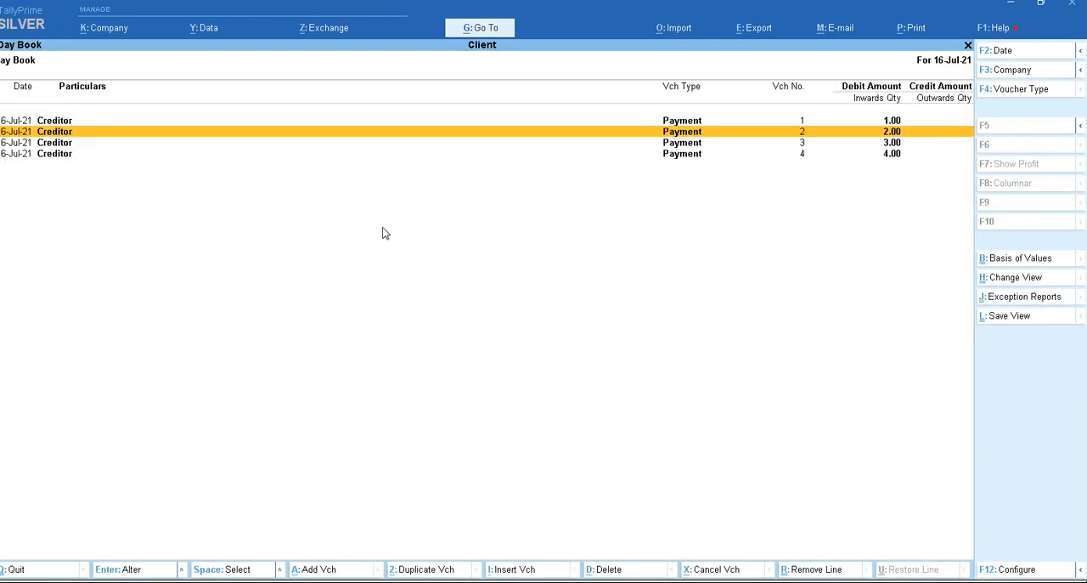
# - Compare the Day Books of both companies and synchronise the re-saved vouchers from the Client company's instance
pyautogui.press('Up')
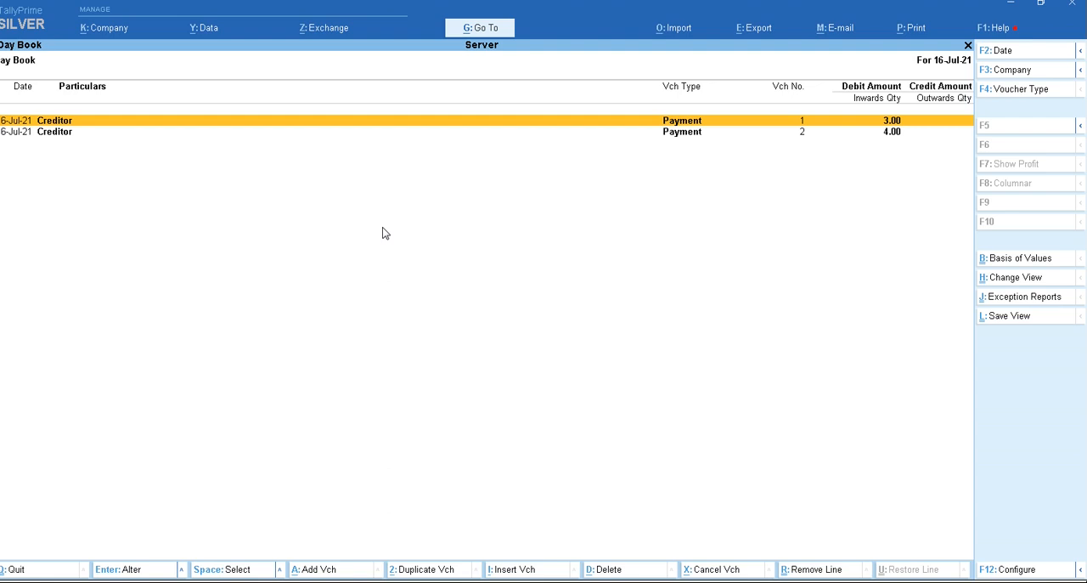
pyautogui.hotkey('alt', 'Tab')
pyautogui.hotkey('alt', 'Tab')
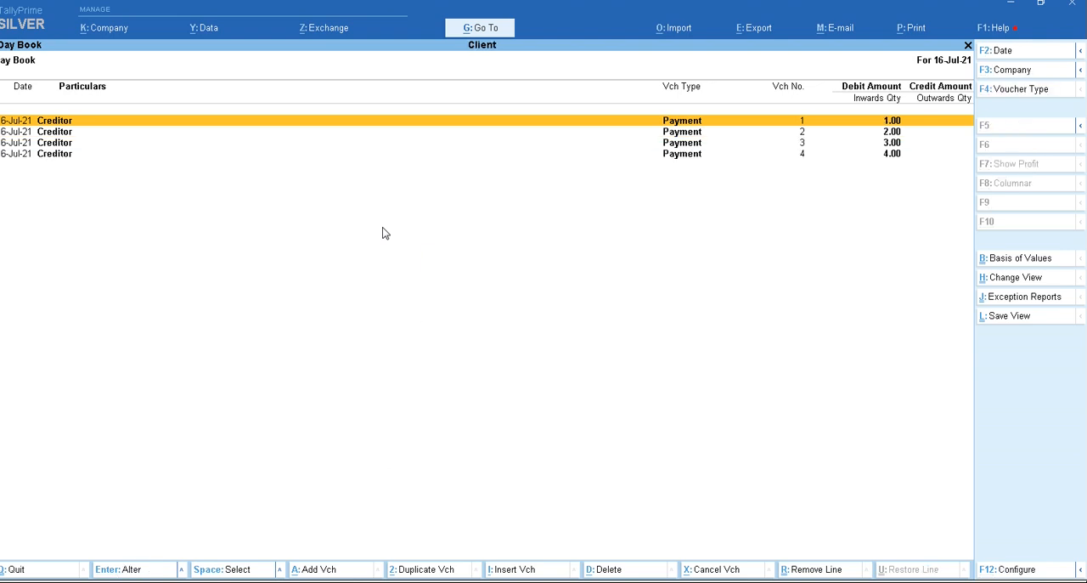
pyautogui.hotkey('alt', 'z')
pyautogui.press('o')
# - Select all four payment vouchers in the Server company's Day Book to review the synchronised entries
pyautogui.press('Down')
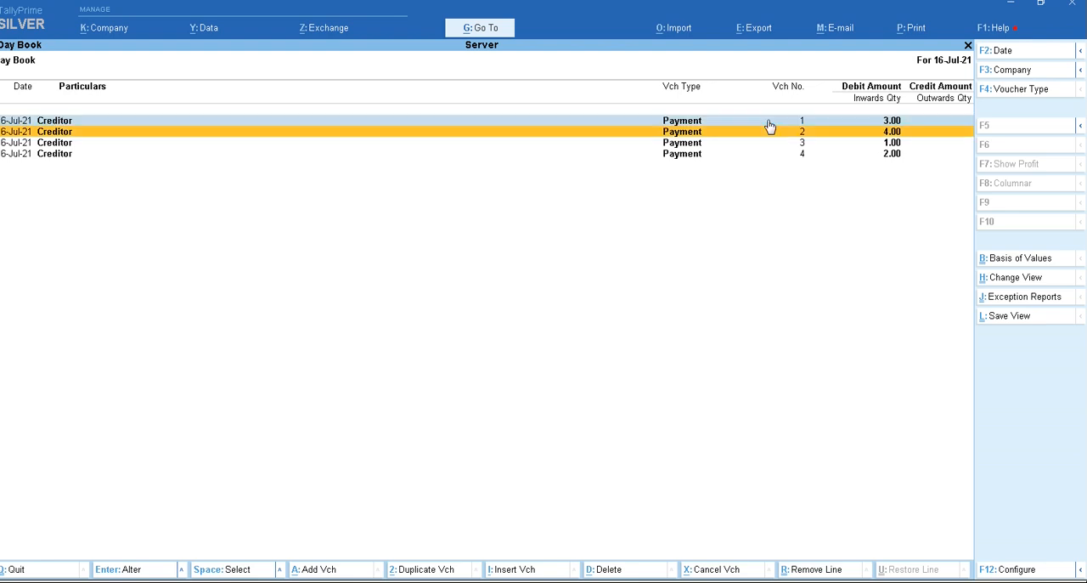
pyautogui.press('space')
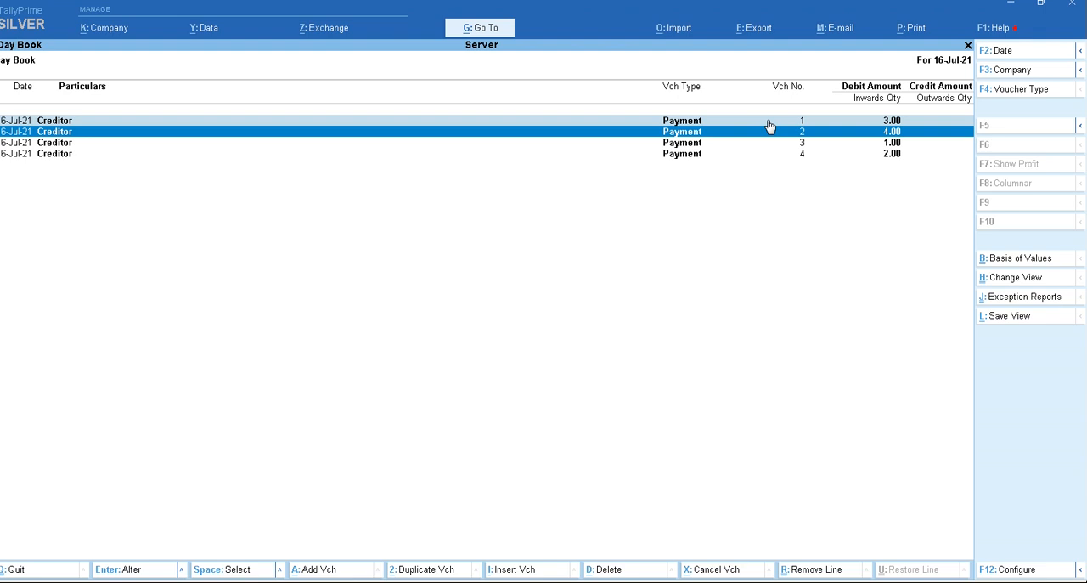
pyautogui.press('Down')
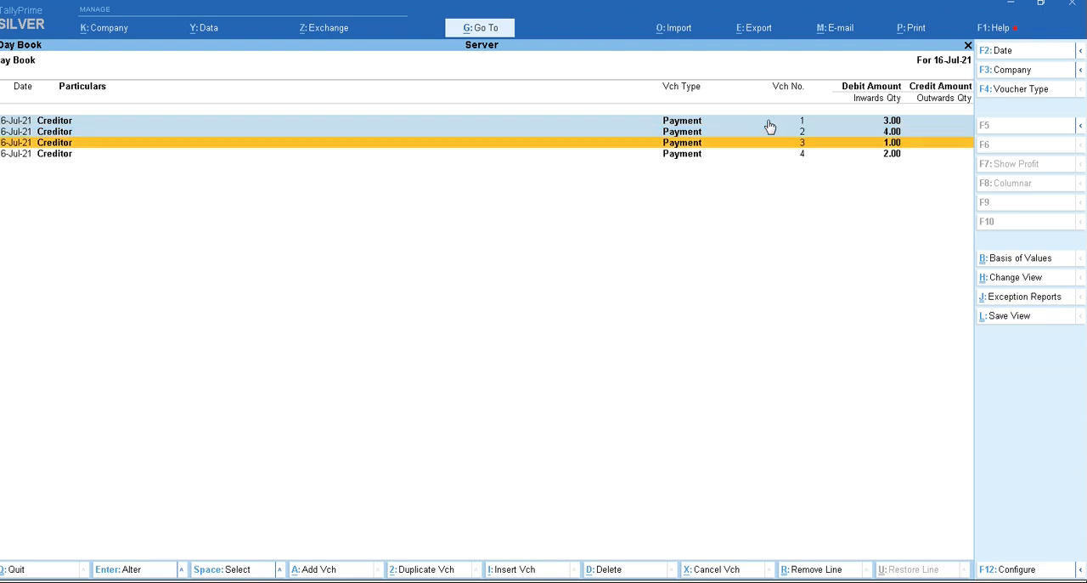
pyautogui.press('Down')
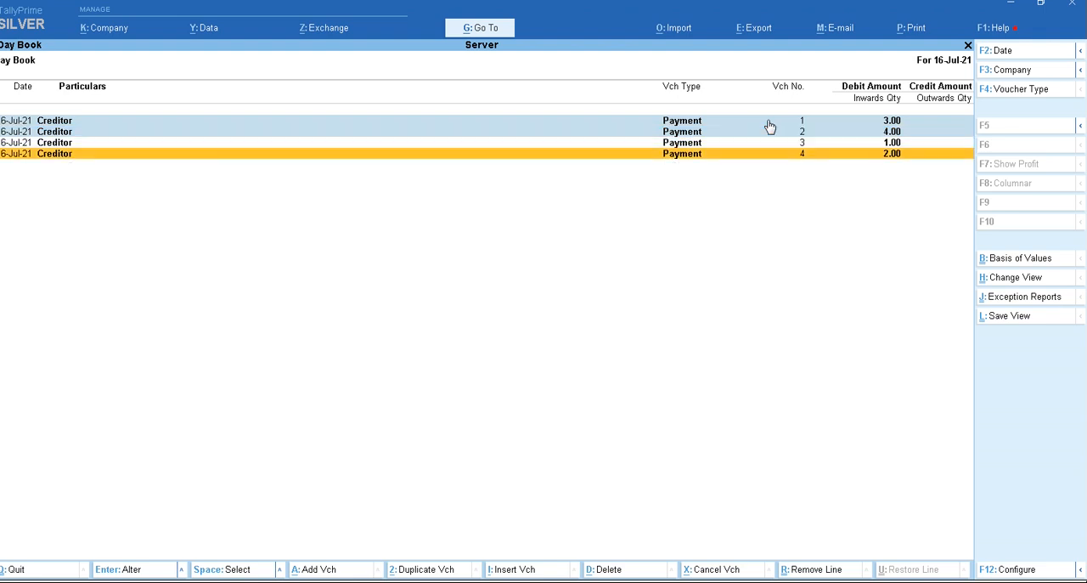
pyautogui.press('Up')
pyautogui.press('space')
pyautogui.press('Down')
pyautogui.press('space')
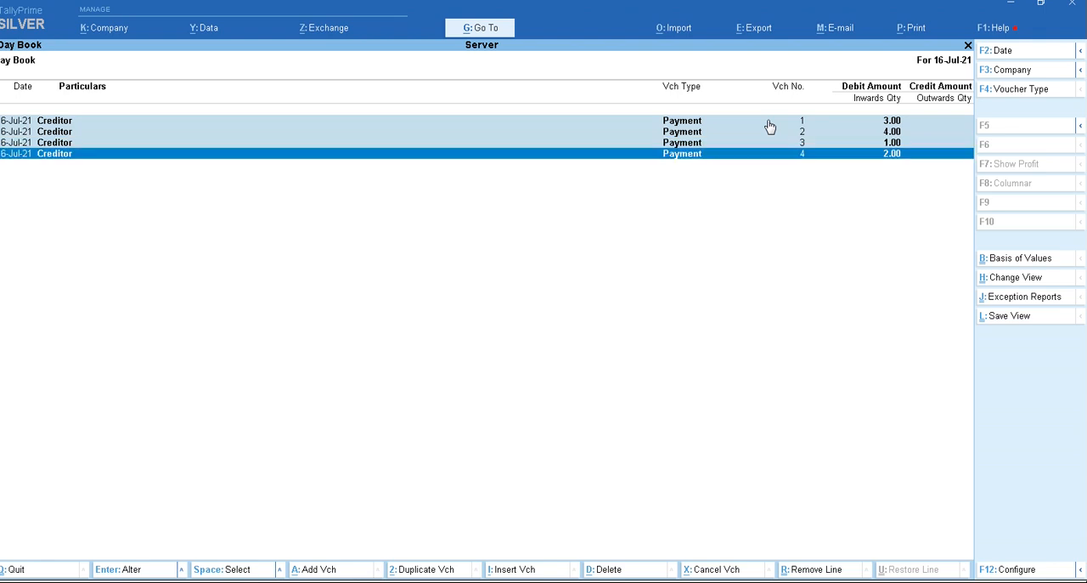